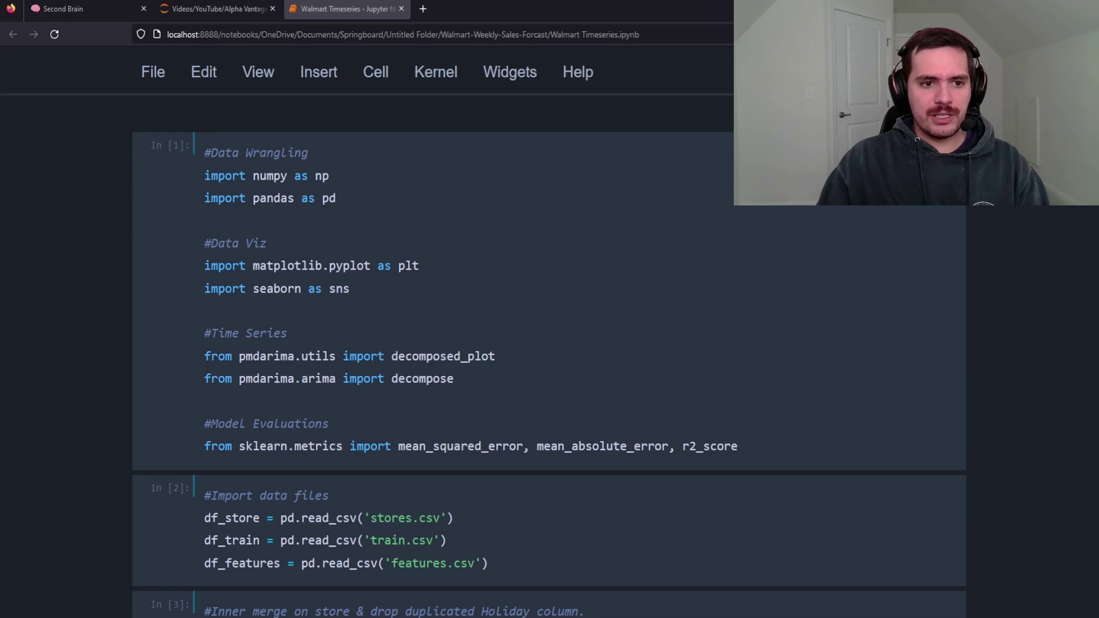
Step: Highlight the time series import lines in the library imports cell In [1]
{"action": "left_click", "coordinate": [497, 356]}
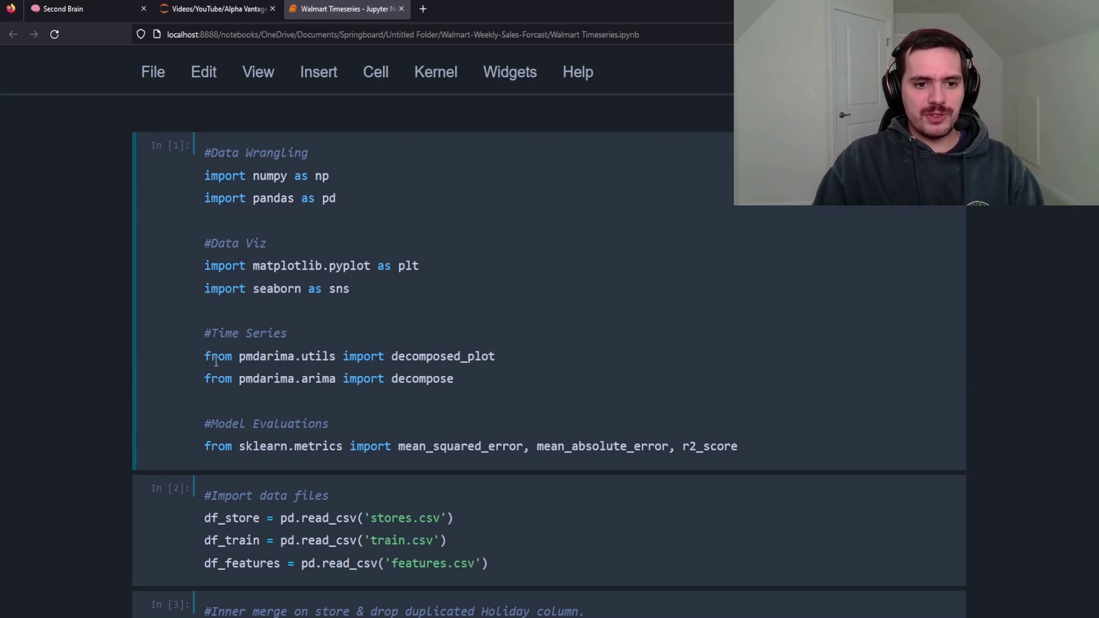
{"action": "left_click_drag", "start_coordinate": [204, 331], "coordinate": [547, 385]}
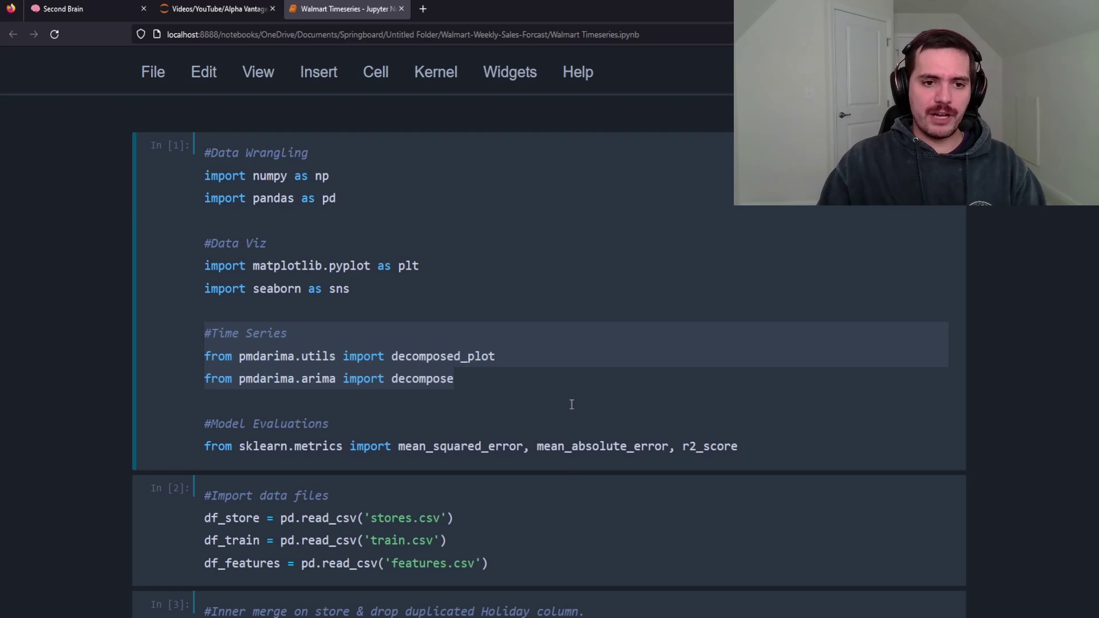
{"action": "scroll", "coordinate": [643, 402], "scroll_direction": "down", "scroll_amount": 2}
{"action": "scroll", "coordinate": [662, 414], "scroll_direction": "down", "scroll_amount": 2}
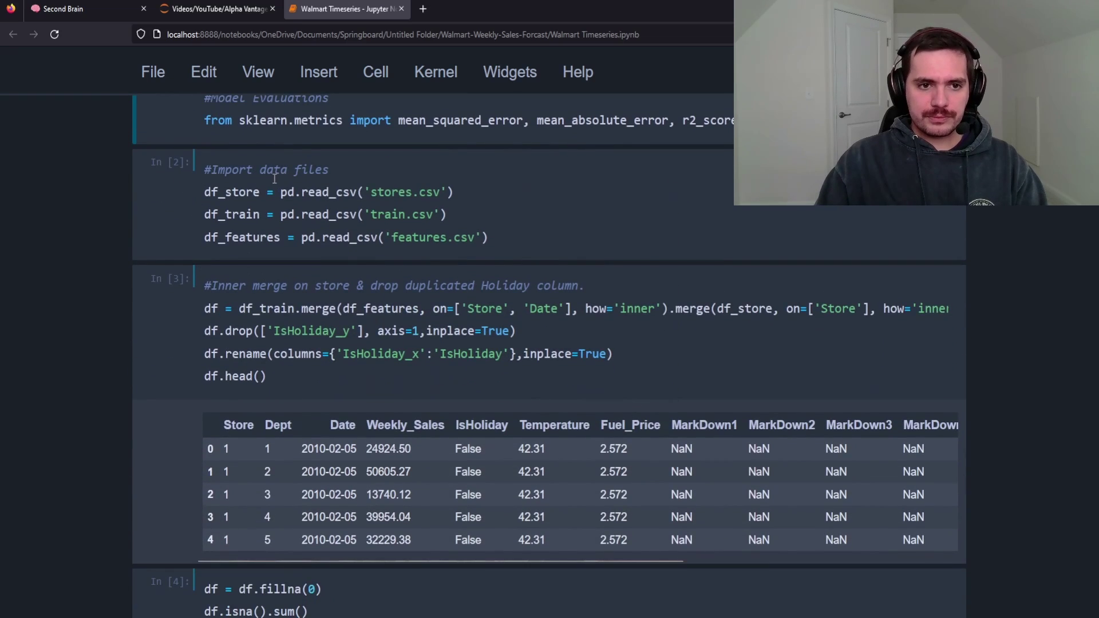
Step: Highlight the read_csv lines in In [2] and the first two merge lines in In [3]
{"action": "left_click", "coordinate": [474, 242]}
{"action": "left_click_drag", "start_coordinate": [474, 242], "coordinate": [362, 195]}
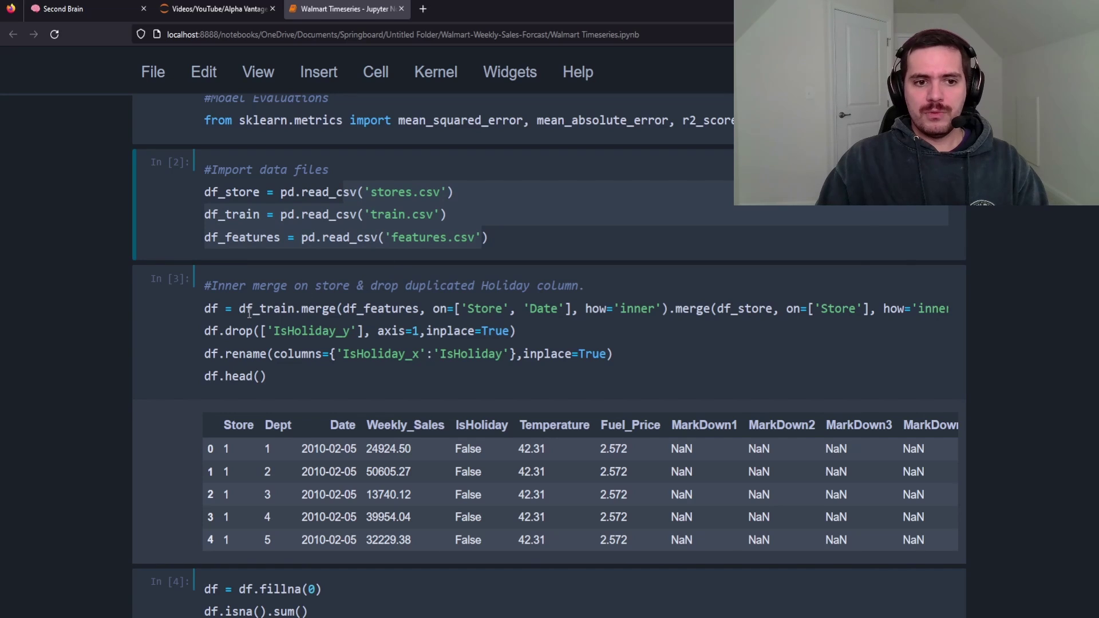
{"action": "left_click_drag", "start_coordinate": [203, 309], "coordinate": [692, 342]}
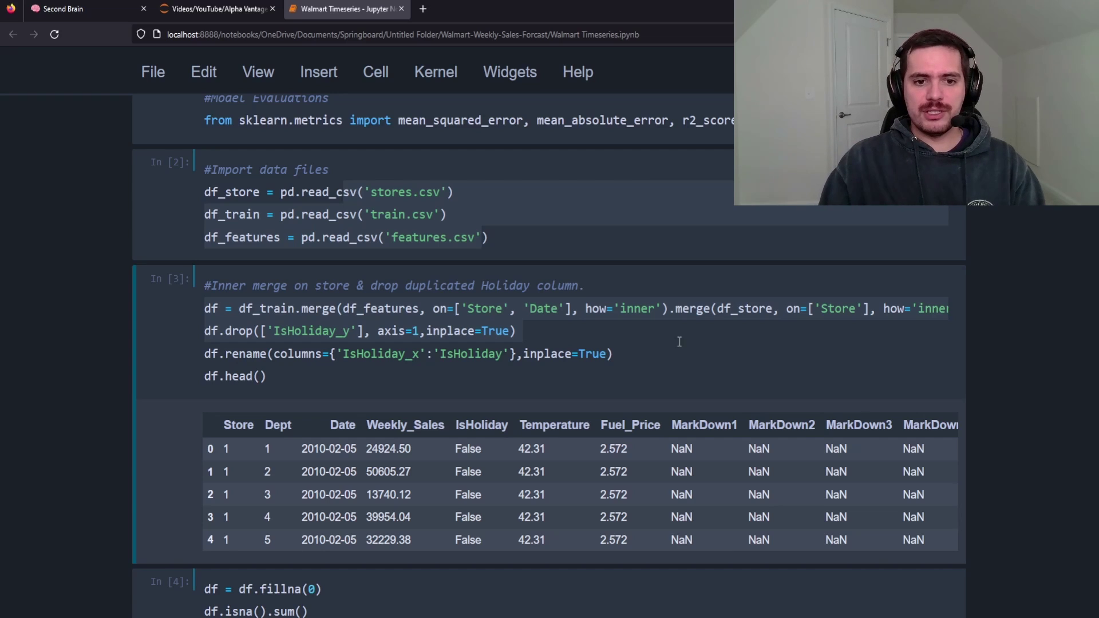
{"action": "scroll", "coordinate": [503, 244], "scroll_direction": "down", "scroll_amount": 3}
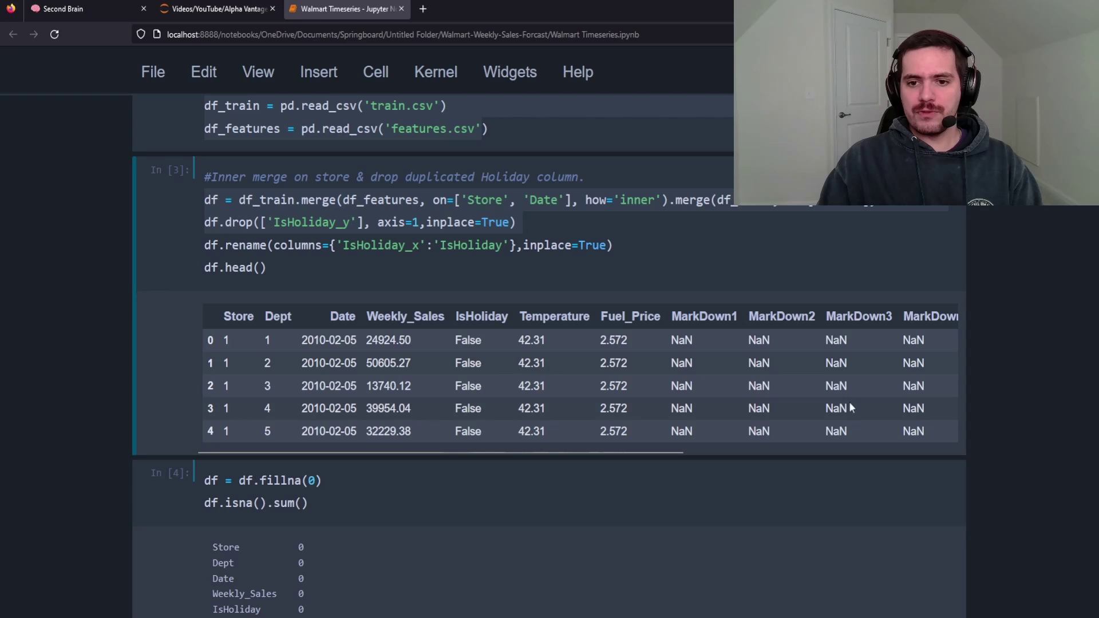
{"action": "mouse_move", "coordinate": [576, 449]}
{"action": "left_mouse_down"}
{"action": "mouse_move", "coordinate": [876, 428]}
{"action": "mouse_move", "coordinate": [623, 444]}
{"action": "left_mouse_up"}
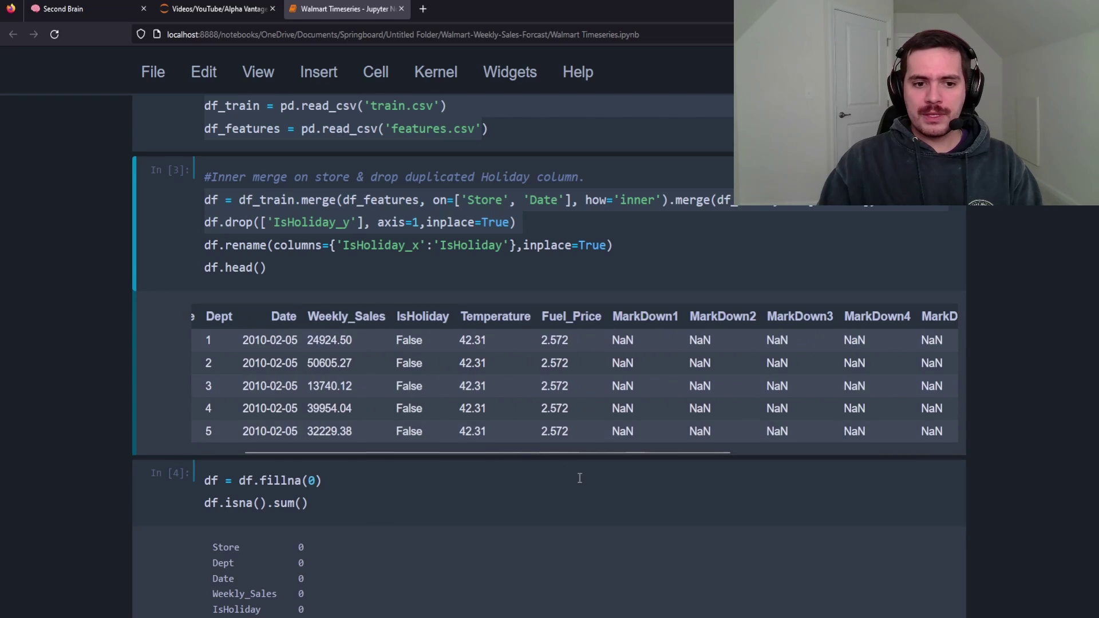
{"action": "scroll", "coordinate": [579, 478], "scroll_direction": "down", "scroll_amount": 9}
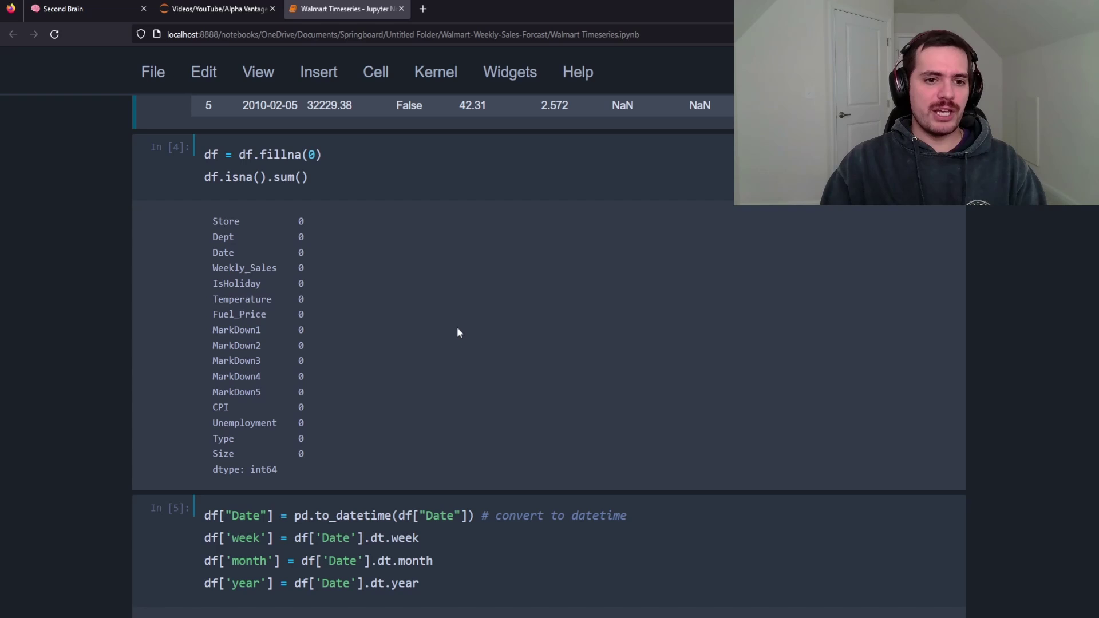
{"action": "scroll", "coordinate": [525, 321], "scroll_direction": "down", "scroll_amount": 4}
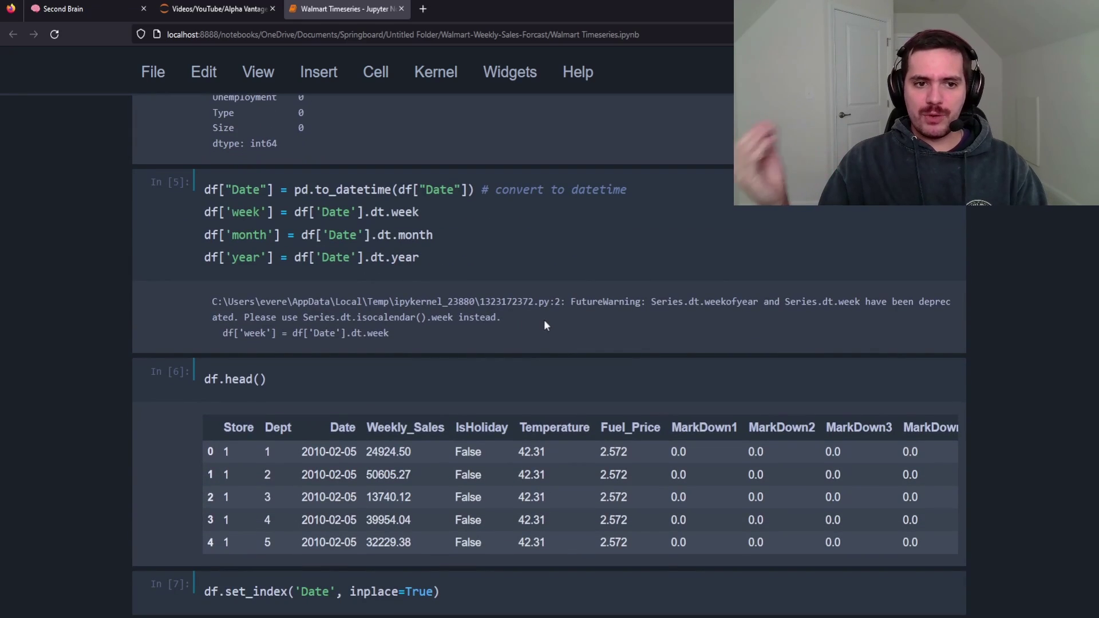
{"action": "scroll", "coordinate": [538, 319], "scroll_direction": "down", "scroll_amount": 3}
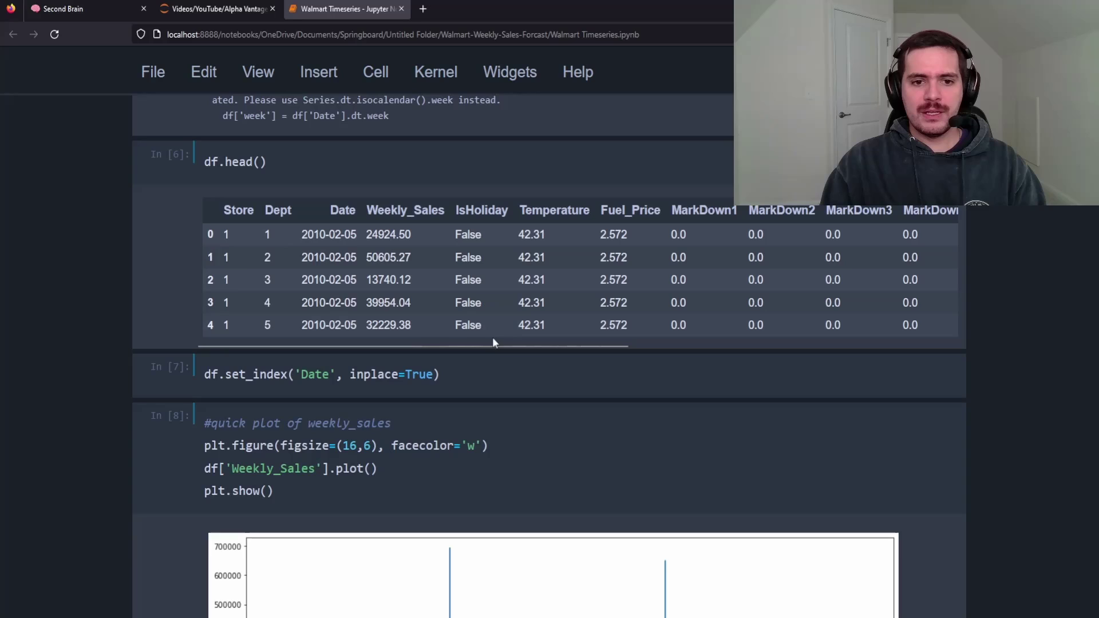
{"action": "mouse_move", "coordinate": [413, 346]}
{"action": "left_mouse_down"}
{"action": "mouse_move", "coordinate": [573, 319]}
{"action": "mouse_move", "coordinate": [123, 246]}
{"action": "left_mouse_up"}
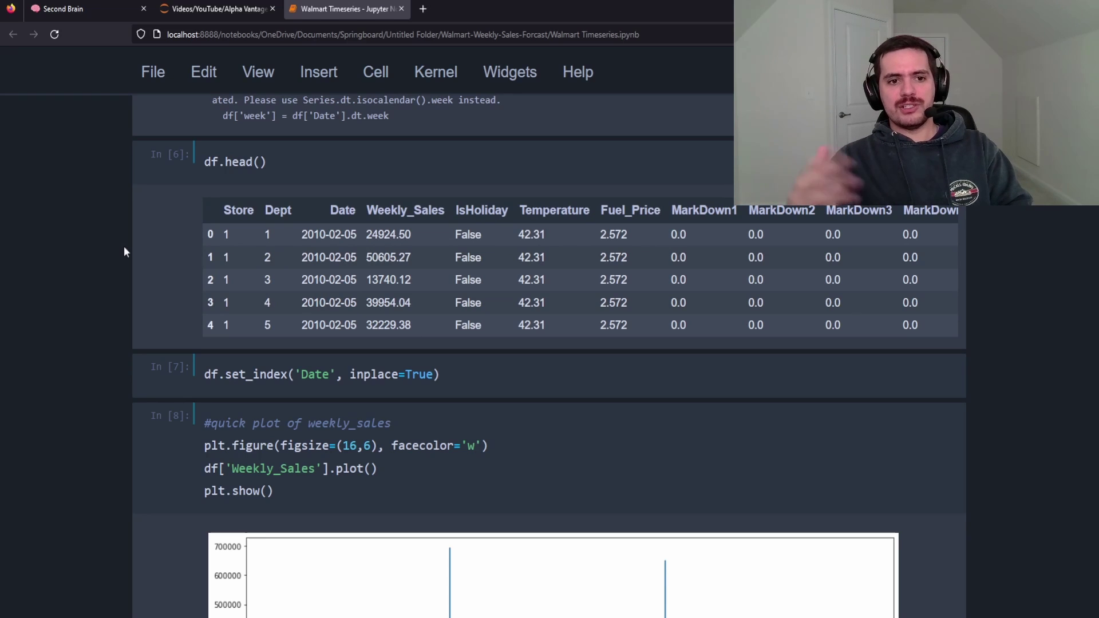
{"action": "scroll", "coordinate": [124, 246], "scroll_direction": "down", "scroll_amount": 5}
{"action": "scroll", "coordinate": [121, 255], "scroll_direction": "up", "scroll_amount": 2}
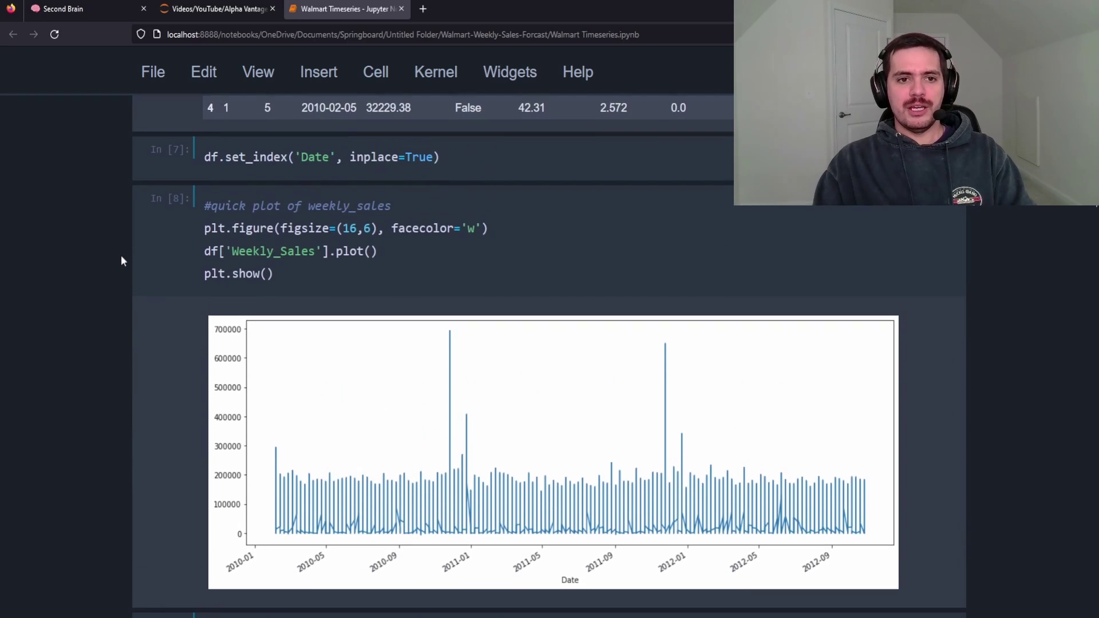
{"action": "scroll", "coordinate": [120, 262], "scroll_direction": "down", "scroll_amount": 2}
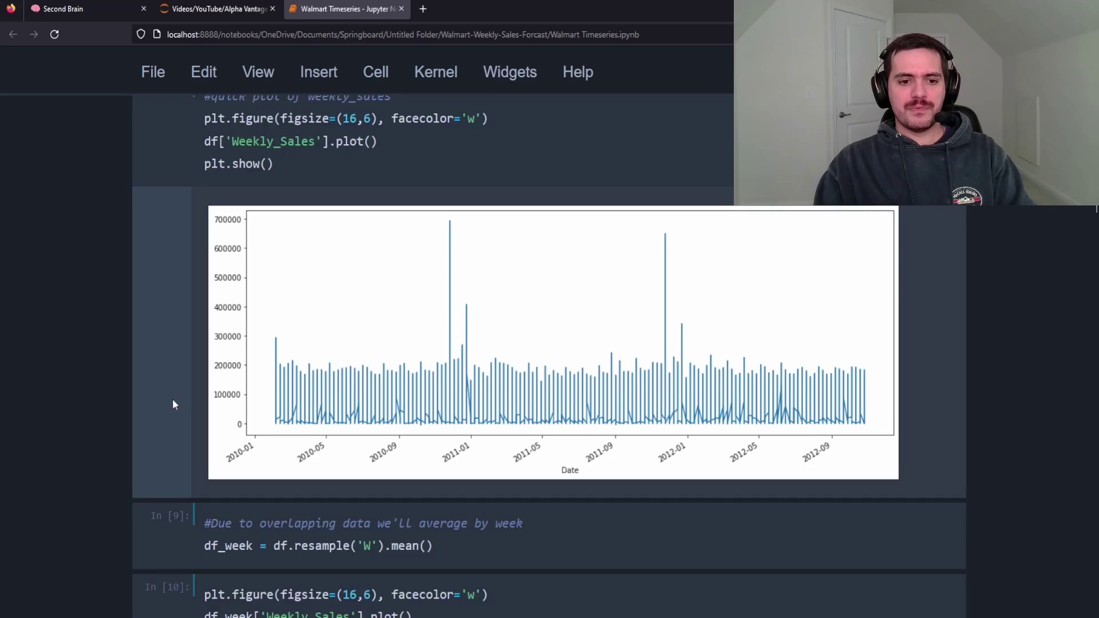
{"action": "scroll", "coordinate": [109, 405], "scroll_direction": "down", "scroll_amount": 3}
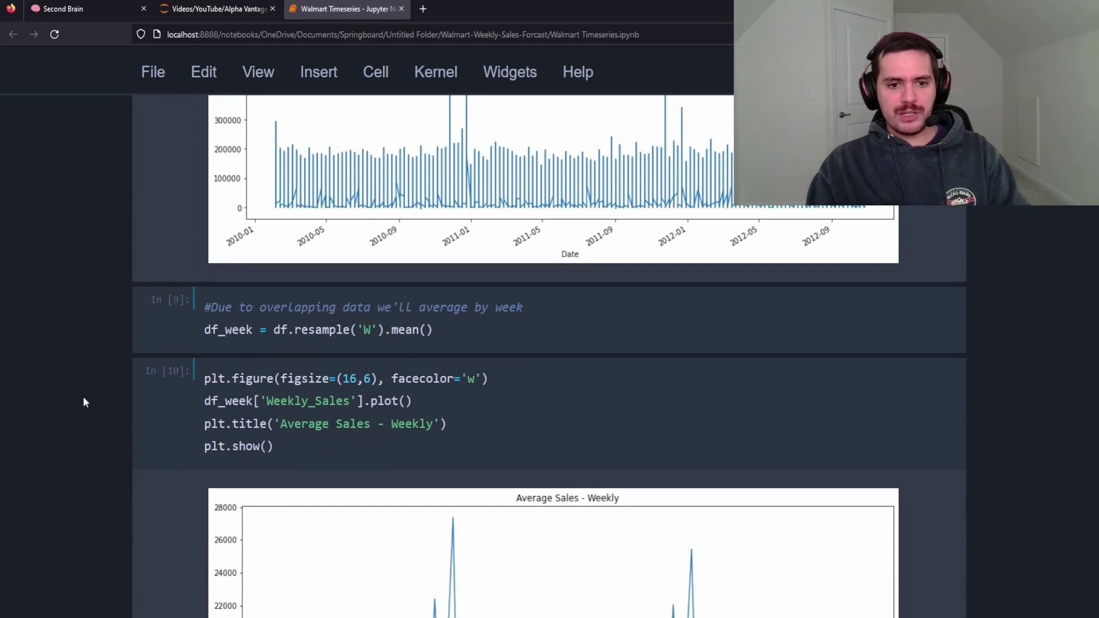
{"action": "scroll", "coordinate": [84, 402], "scroll_direction": "down", "scroll_amount": 3}
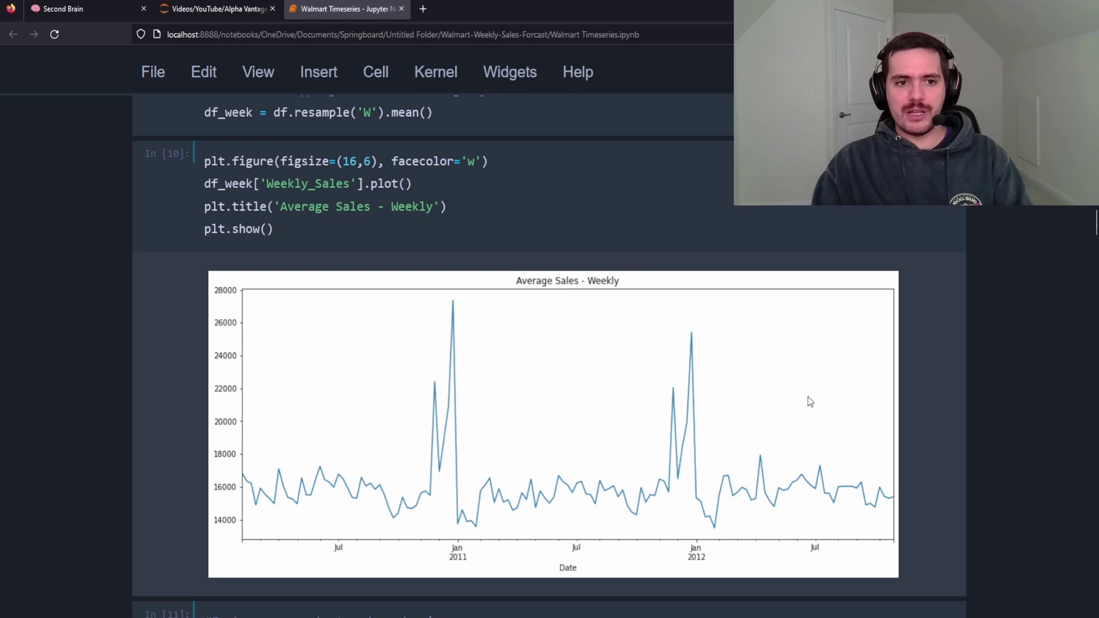
{"action": "scroll", "coordinate": [807, 412], "scroll_direction": "down", "scroll_amount": 3}
{"action": "scroll", "coordinate": [808, 397], "scroll_direction": "down", "scroll_amount": 2}
{"action": "scroll", "coordinate": [811, 401], "scroll_direction": "down", "scroll_amount": 1}
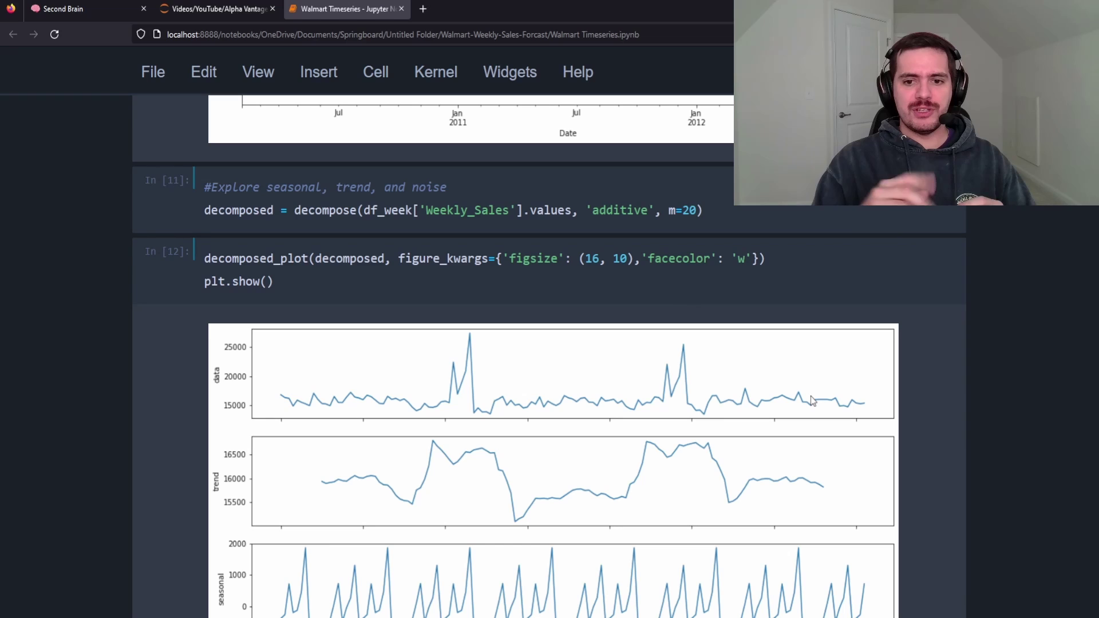
{"action": "scroll", "coordinate": [811, 400], "scroll_direction": "down", "scroll_amount": 1}
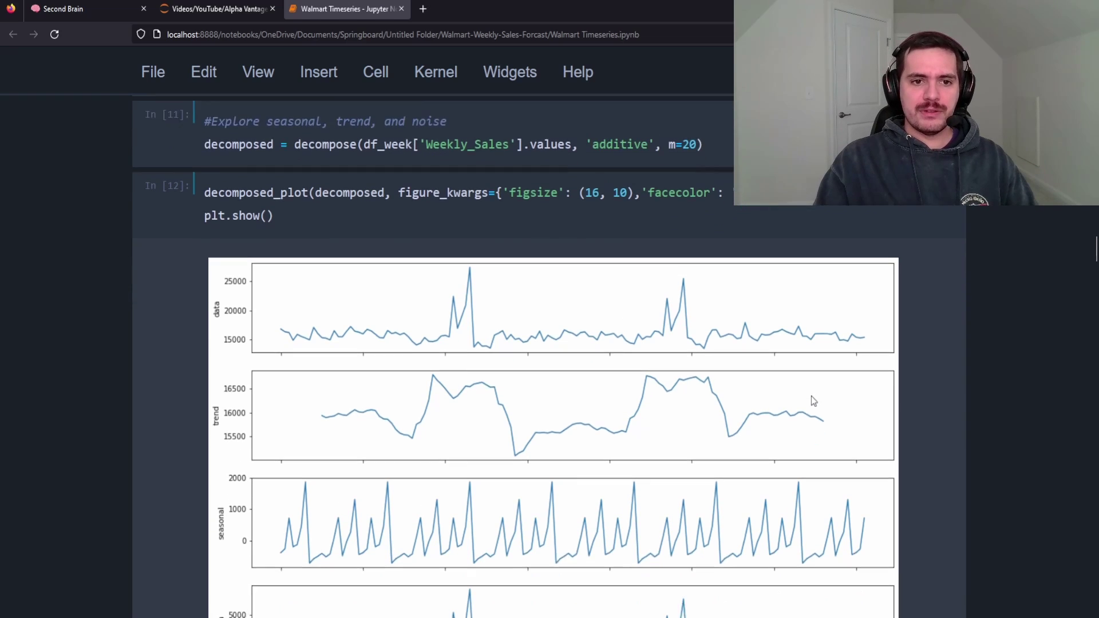
{"action": "scroll", "coordinate": [812, 401], "scroll_direction": "down", "scroll_amount": 1}
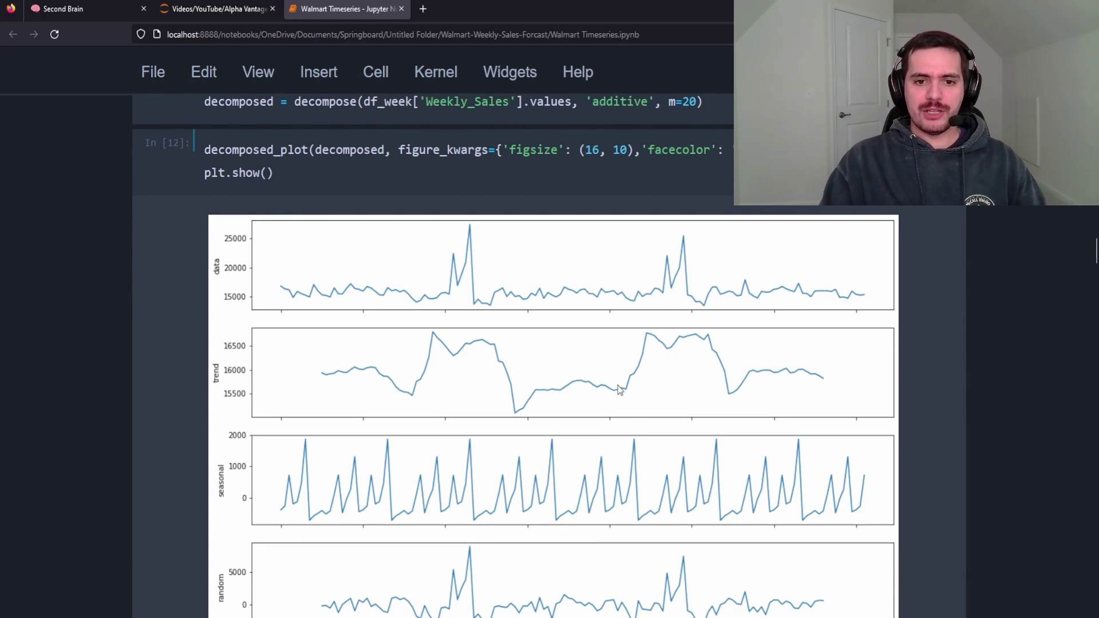
{"action": "scroll", "coordinate": [432, 388], "scroll_direction": "down", "scroll_amount": 2}
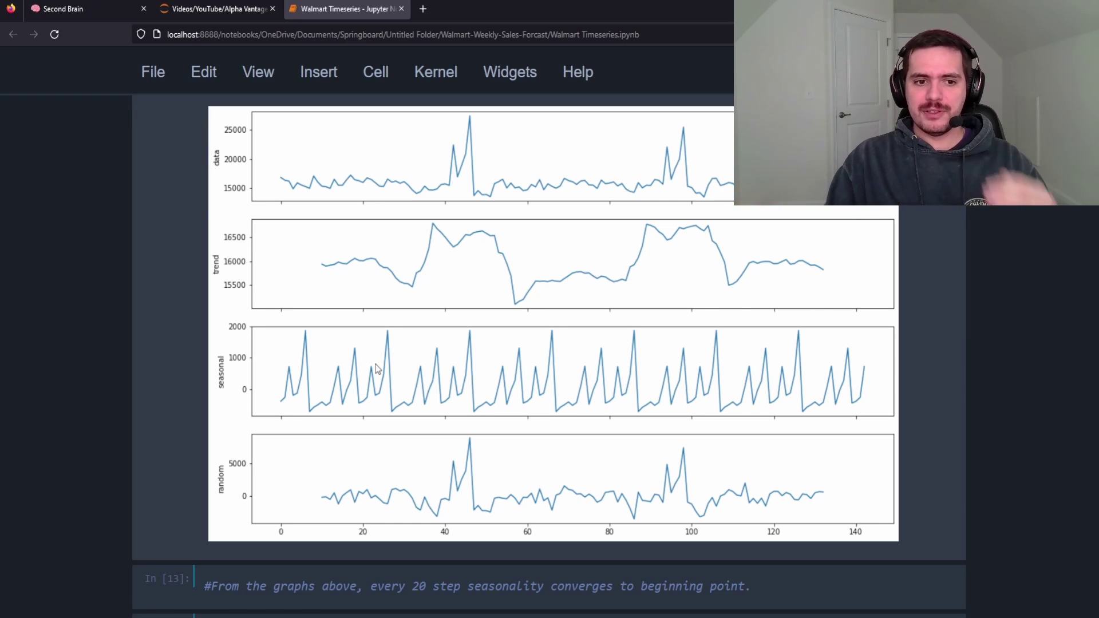
{"action": "scroll", "coordinate": [375, 368], "scroll_direction": "down", "scroll_amount": 3}
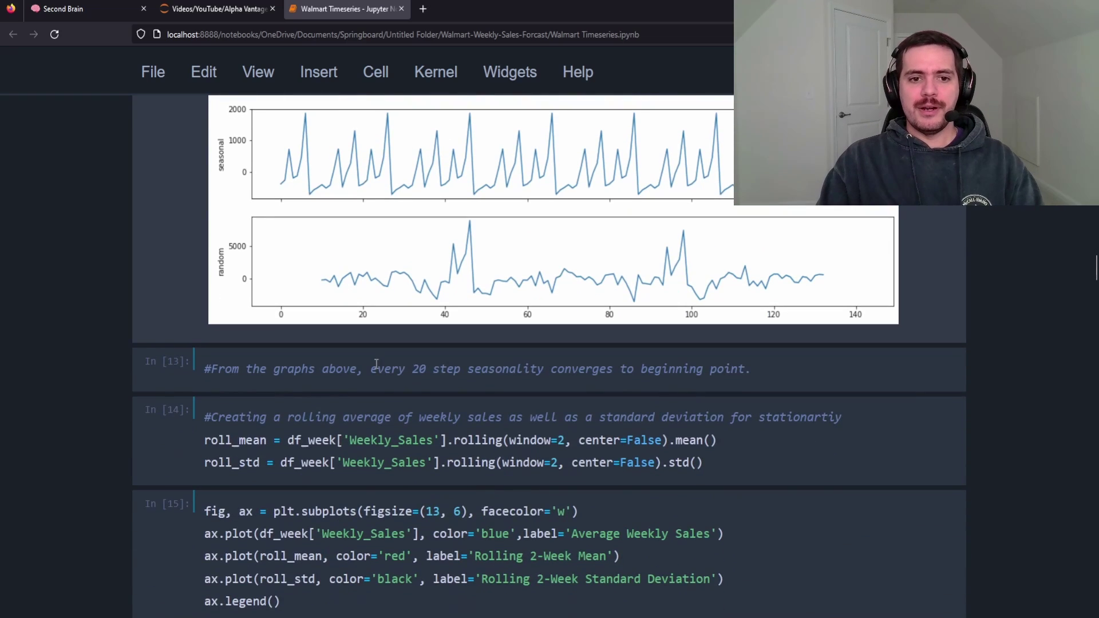
{"action": "scroll", "coordinate": [440, 360], "scroll_direction": "down", "scroll_amount": 2}
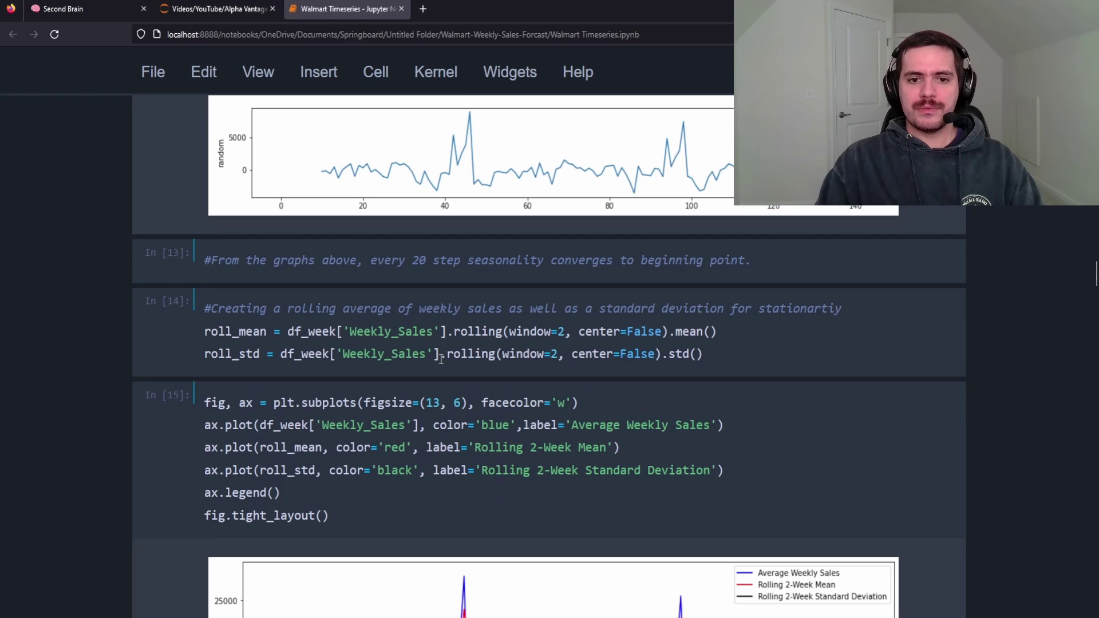
{"action": "scroll", "coordinate": [441, 360], "scroll_direction": "down", "scroll_amount": 2}
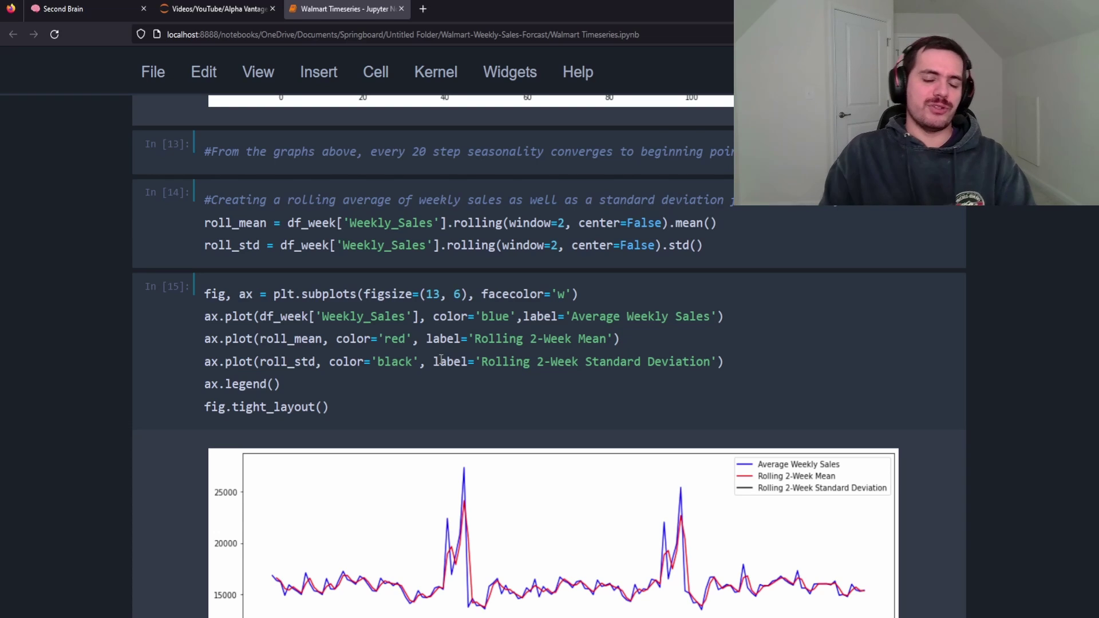
{"action": "scroll", "coordinate": [455, 368], "scroll_direction": "down", "scroll_amount": 3}
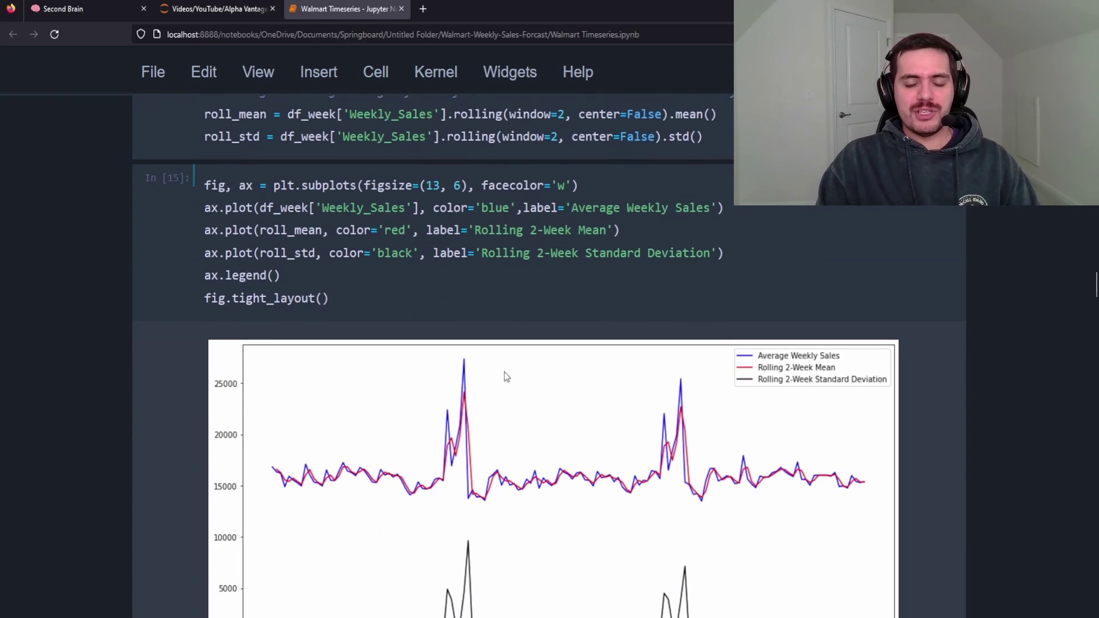
{"action": "scroll", "coordinate": [503, 376], "scroll_direction": "down", "scroll_amount": 2}
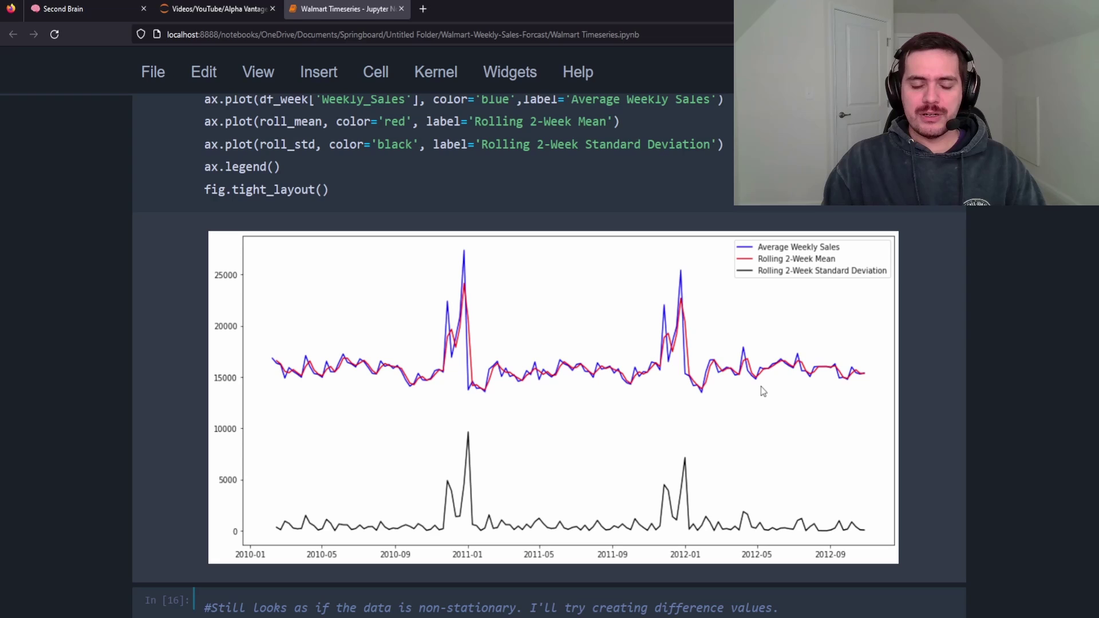
{"action": "scroll", "coordinate": [761, 387], "scroll_direction": "down", "scroll_amount": 5}
{"action": "scroll", "coordinate": [757, 384], "scroll_direction": "down", "scroll_amount": 2}
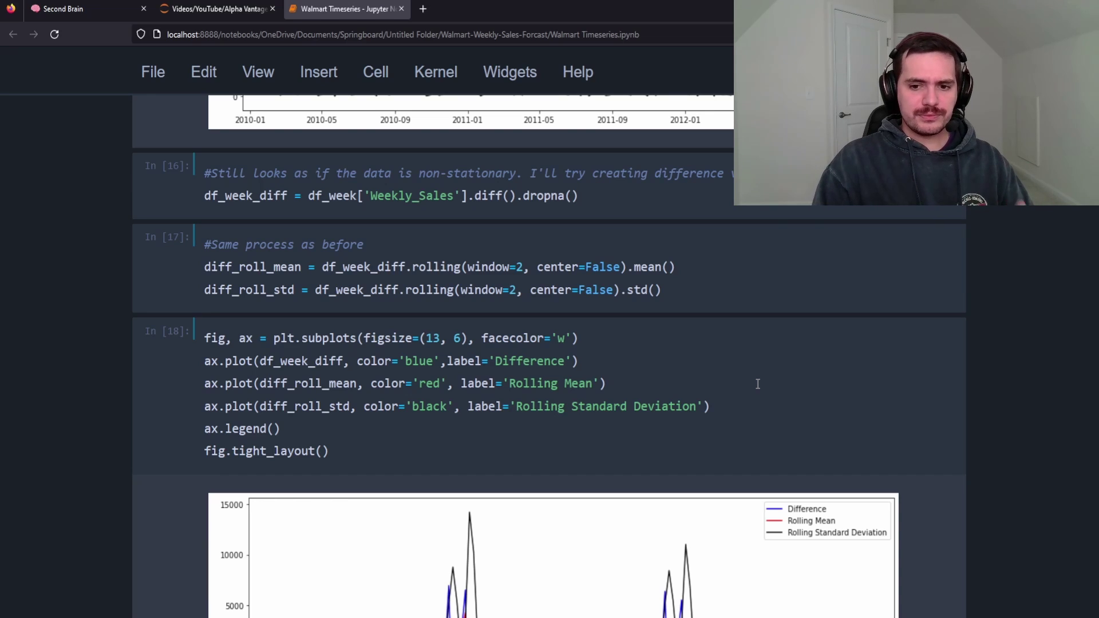
{"action": "scroll", "coordinate": [757, 385], "scroll_direction": "down", "scroll_amount": 3}
{"action": "scroll", "coordinate": [757, 384], "scroll_direction": "down", "scroll_amount": 2}
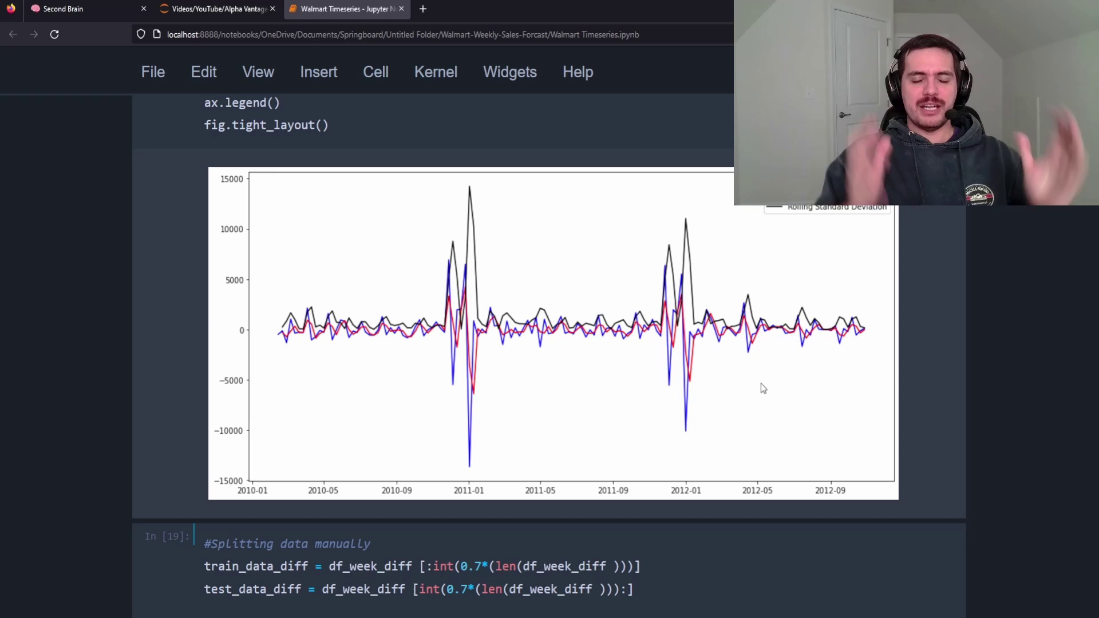
{"action": "scroll", "coordinate": [830, 353], "scroll_direction": "up", "scroll_amount": 3}
{"action": "scroll", "coordinate": [831, 352], "scroll_direction": "up", "scroll_amount": 2}
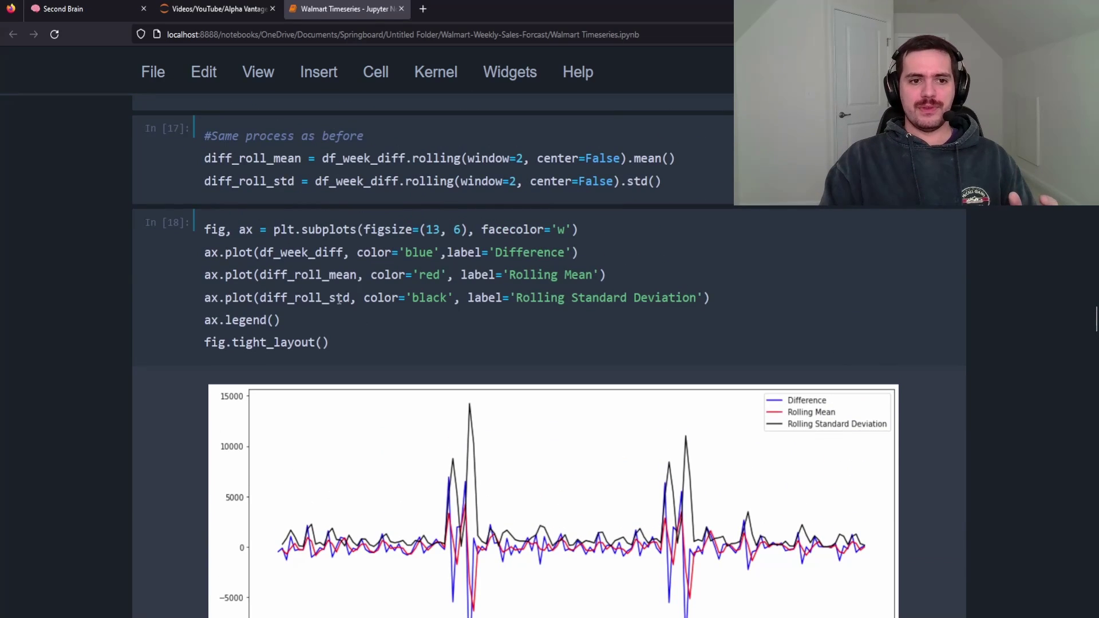
{"action": "scroll", "coordinate": [275, 318], "scroll_direction": "up", "scroll_amount": 8}
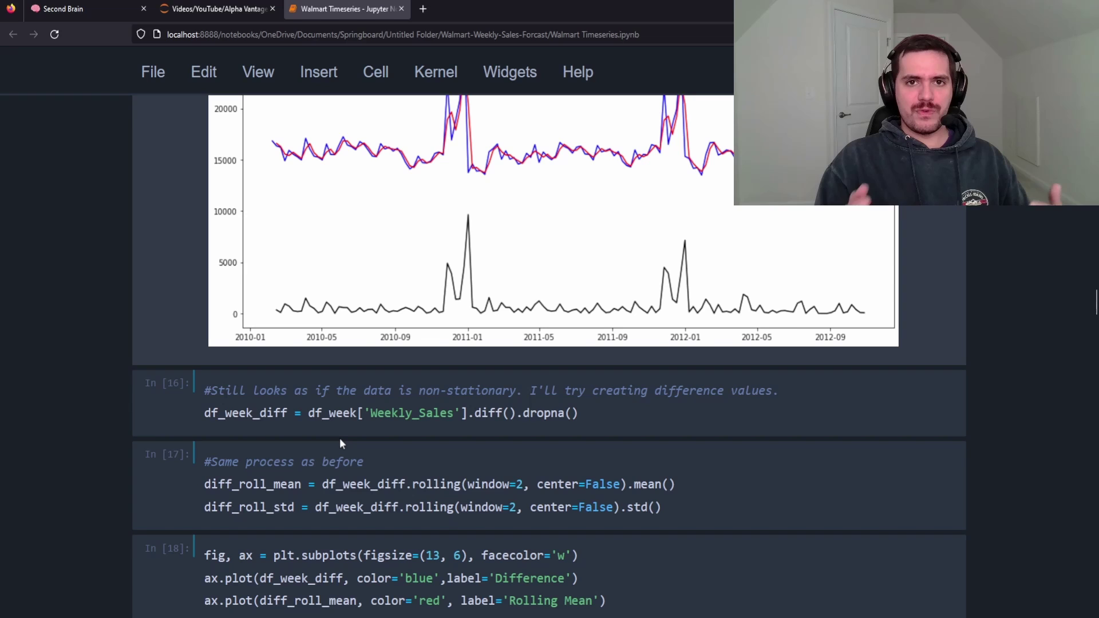
{"action": "scroll", "coordinate": [340, 441], "scroll_direction": "down", "scroll_amount": 2}
{"action": "scroll", "coordinate": [343, 434], "scroll_direction": "down", "scroll_amount": 3}
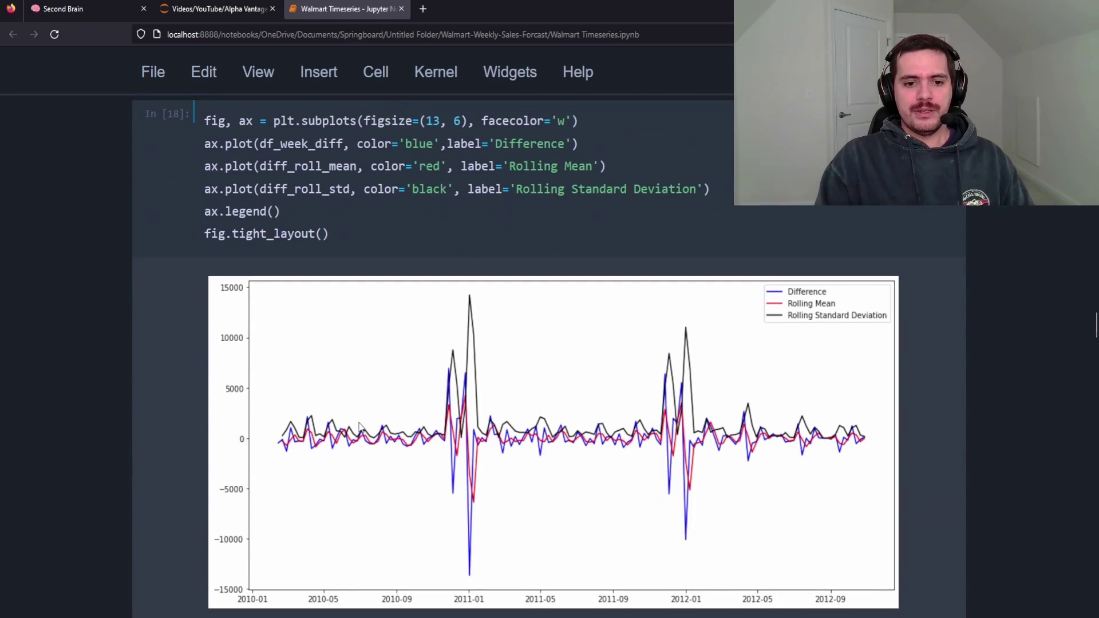
{"action": "scroll", "coordinate": [361, 421], "scroll_direction": "down", "scroll_amount": 1}
{"action": "scroll", "coordinate": [362, 420], "scroll_direction": "down", "scroll_amount": 2}
{"action": "scroll", "coordinate": [362, 417], "scroll_direction": "down", "scroll_amount": 1}
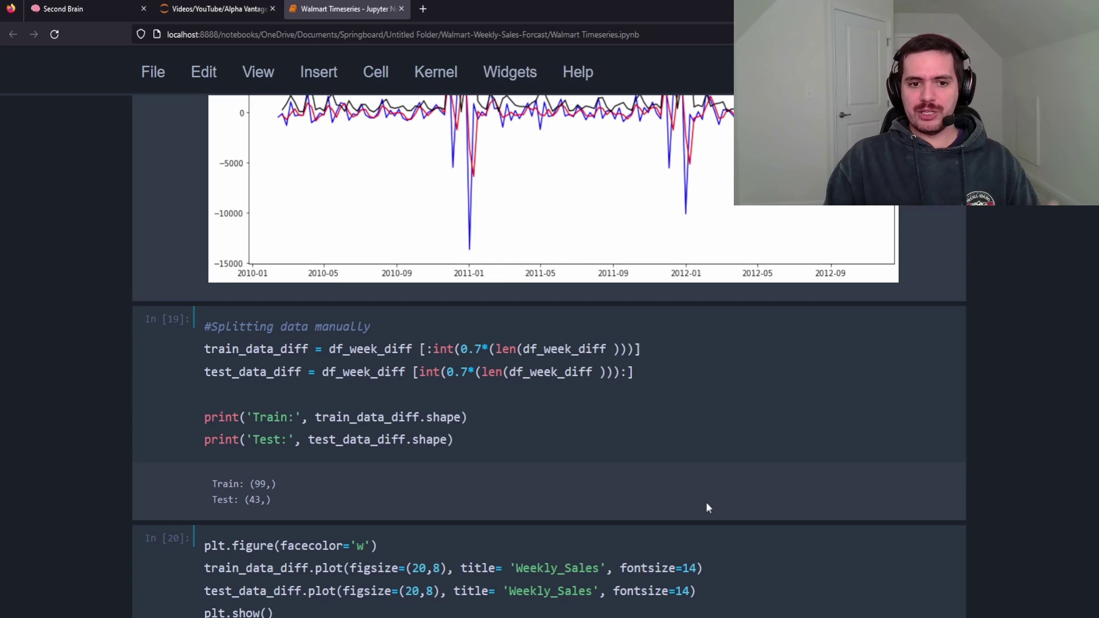
{"action": "scroll", "coordinate": [706, 507], "scroll_direction": "down", "scroll_amount": 2}
{"action": "scroll", "coordinate": [645, 499], "scroll_direction": "down", "scroll_amount": 2}
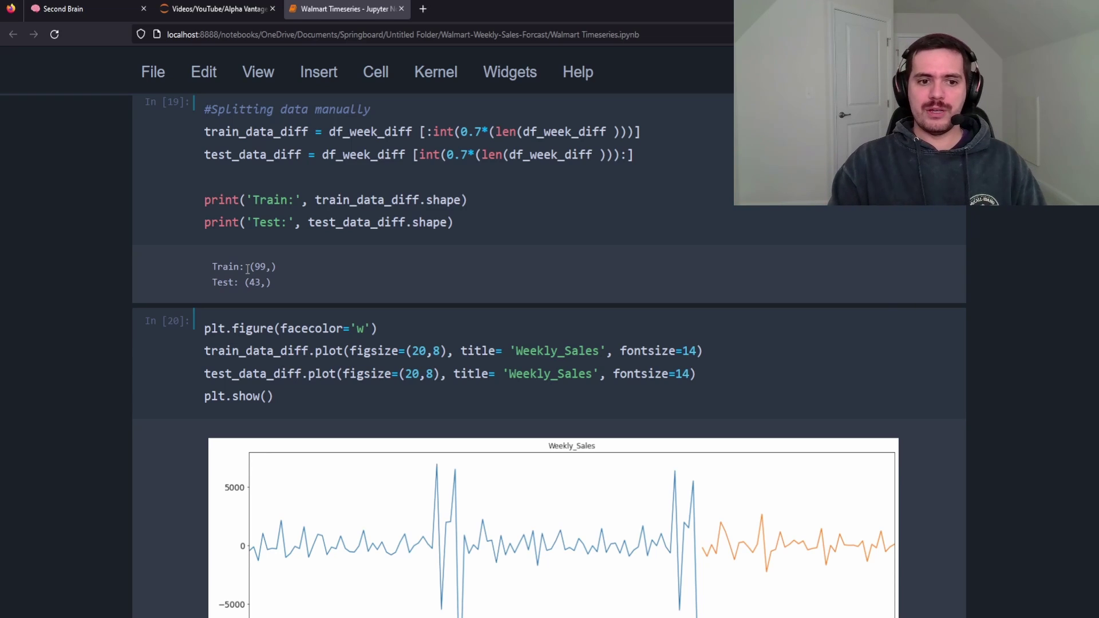
{"action": "scroll", "coordinate": [247, 267], "scroll_direction": "down", "scroll_amount": 2}
{"action": "scroll", "coordinate": [247, 269], "scroll_direction": "down", "scroll_amount": 2}
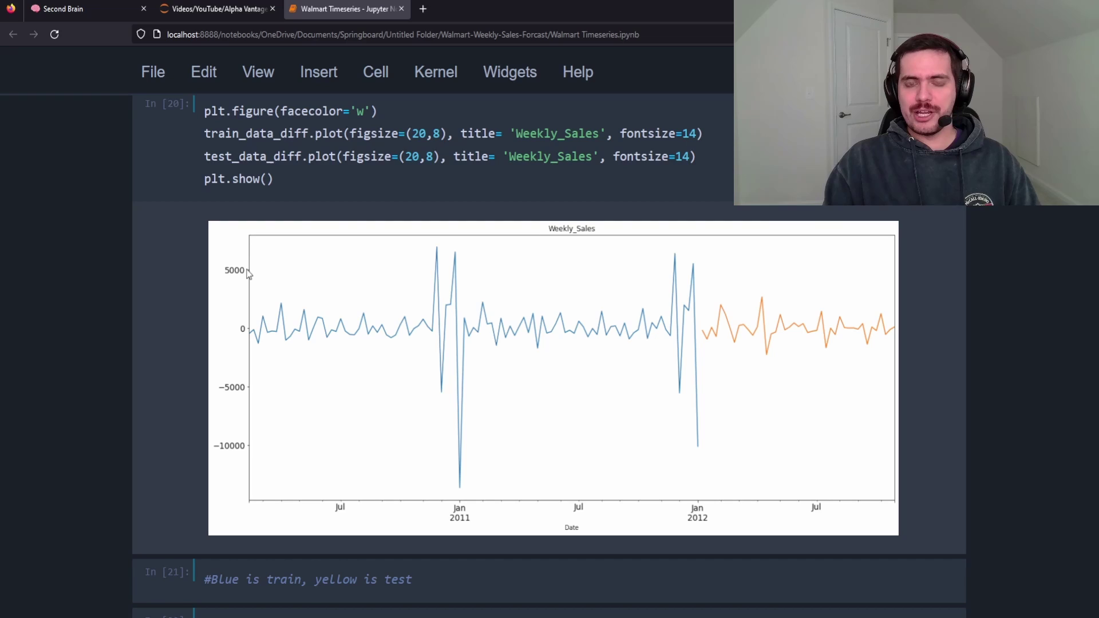
{"action": "scroll", "coordinate": [994, 368], "scroll_direction": "down", "scroll_amount": 5}
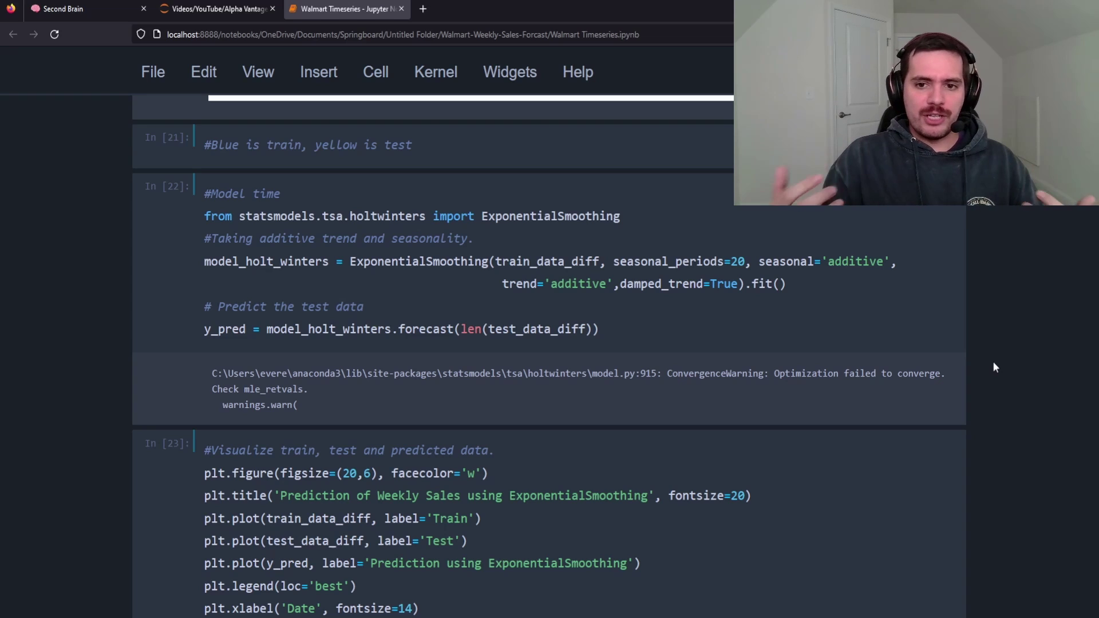
Step: Place the cursor at seasonal_periods=20 in the ExponentialSmoothing model cell In [22]
{"action": "left_click", "coordinate": [732, 260]}
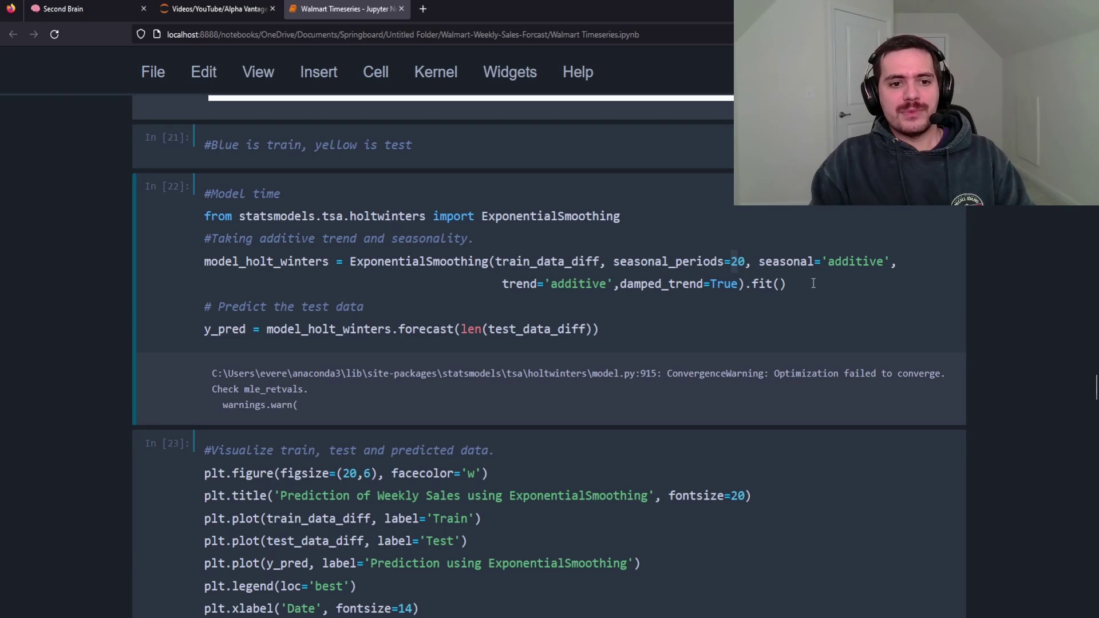
{"action": "scroll", "coordinate": [697, 356], "scroll_direction": "down", "scroll_amount": 3}
{"action": "scroll", "coordinate": [696, 356], "scroll_direction": "down", "scroll_amount": 2}
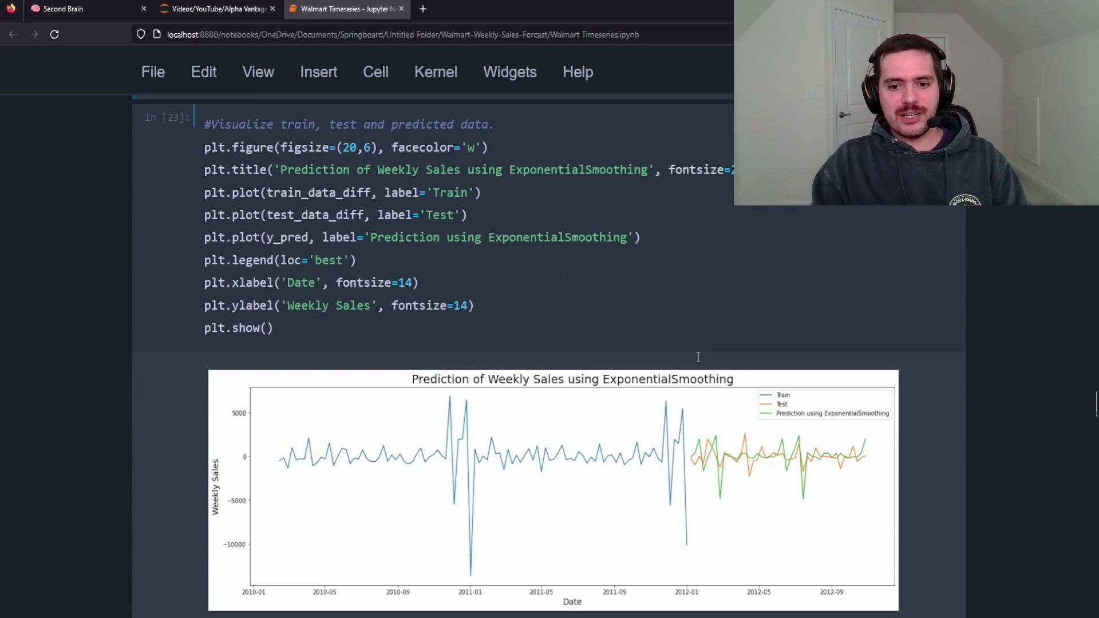
{"action": "scroll", "coordinate": [696, 356], "scroll_direction": "down", "scroll_amount": 2}
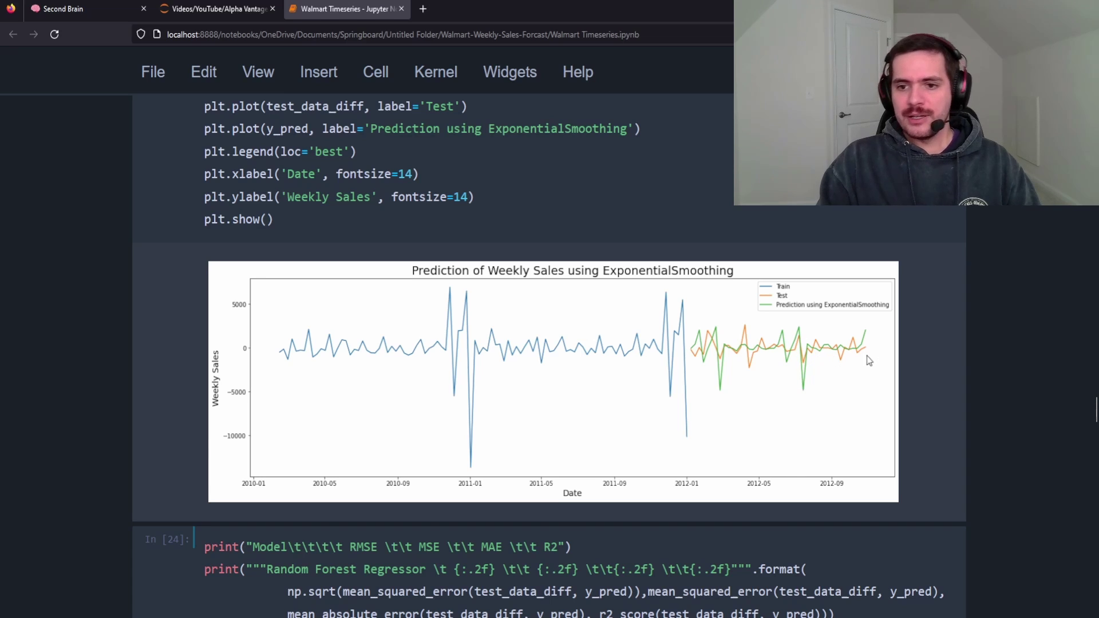
{"action": "scroll", "coordinate": [866, 355], "scroll_direction": "down", "scroll_amount": 3}
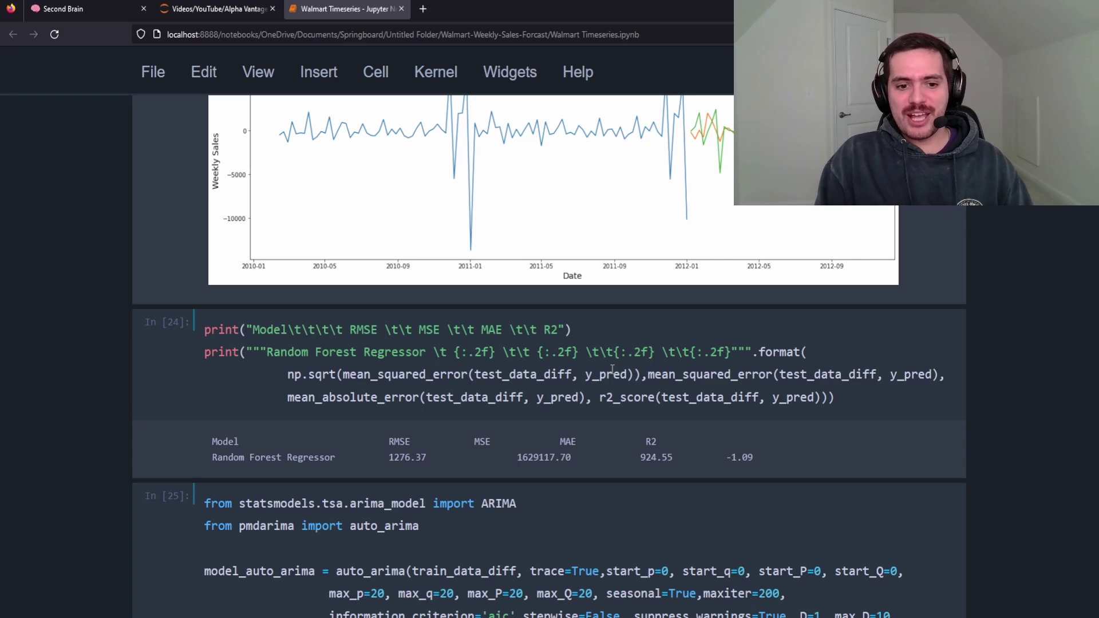
{"action": "scroll", "coordinate": [905, 340], "scroll_direction": "down", "scroll_amount": 2}
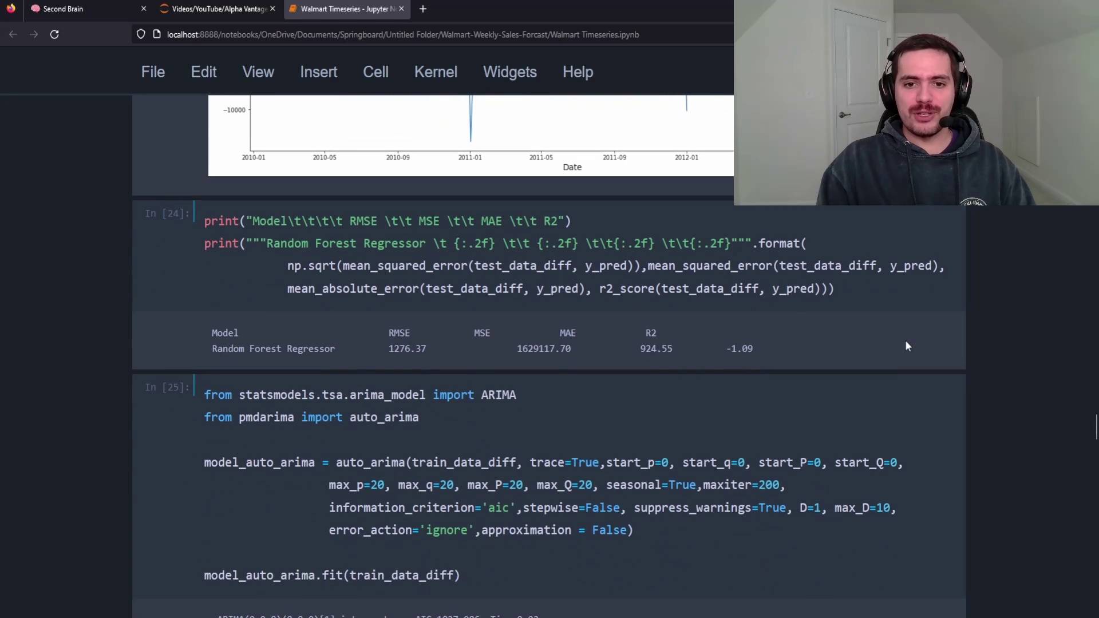
{"action": "scroll", "coordinate": [906, 341], "scroll_direction": "down", "scroll_amount": 3}
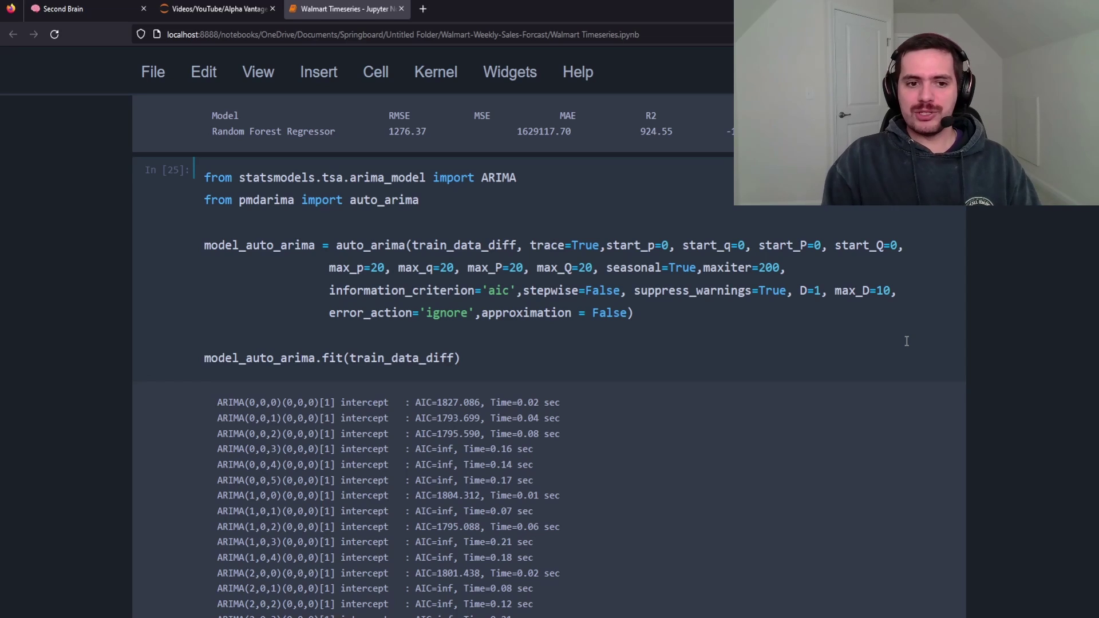
{"action": "scroll", "coordinate": [906, 341], "scroll_direction": "down", "scroll_amount": 10}
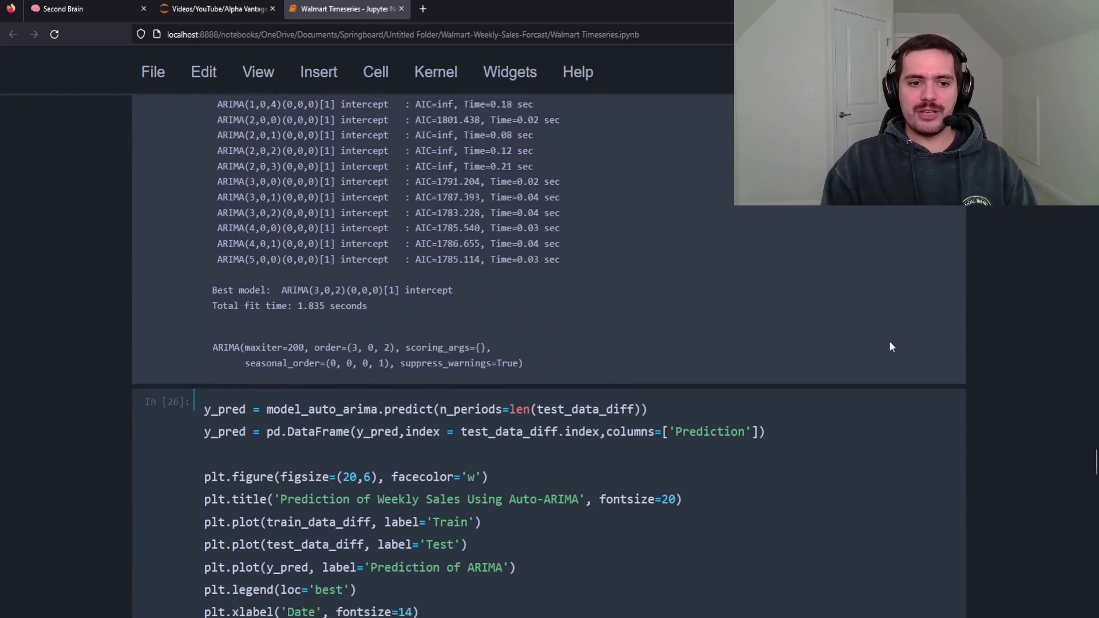
{"action": "scroll", "coordinate": [890, 345], "scroll_direction": "down", "scroll_amount": 6}
{"action": "scroll", "coordinate": [890, 341], "scroll_direction": "down", "scroll_amount": 2}
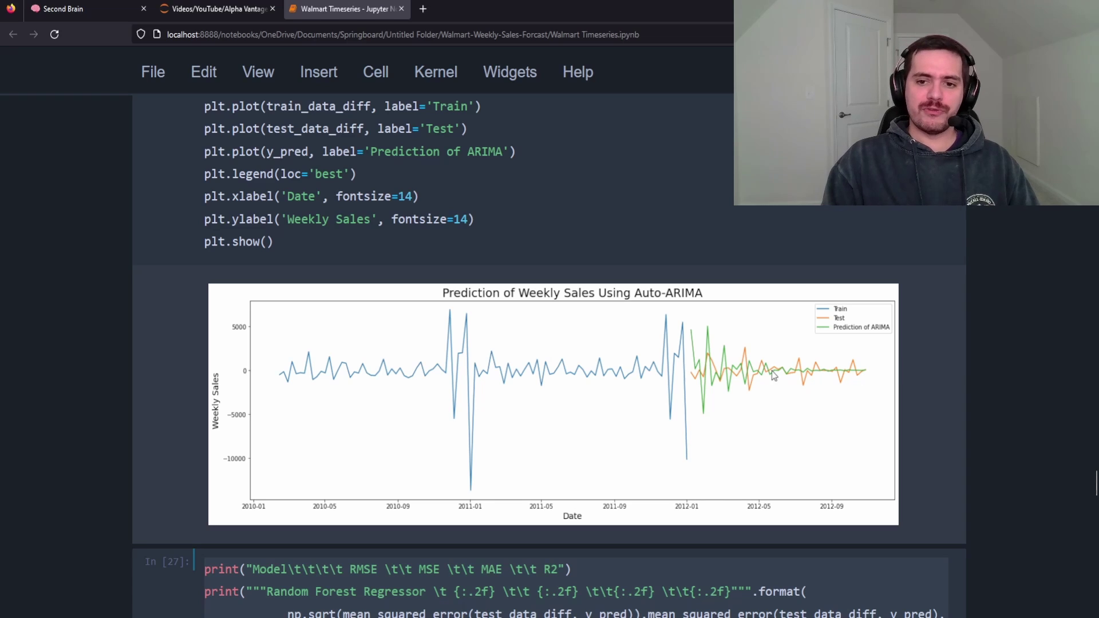
{"action": "scroll", "coordinate": [799, 373], "scroll_direction": "down", "scroll_amount": 3}
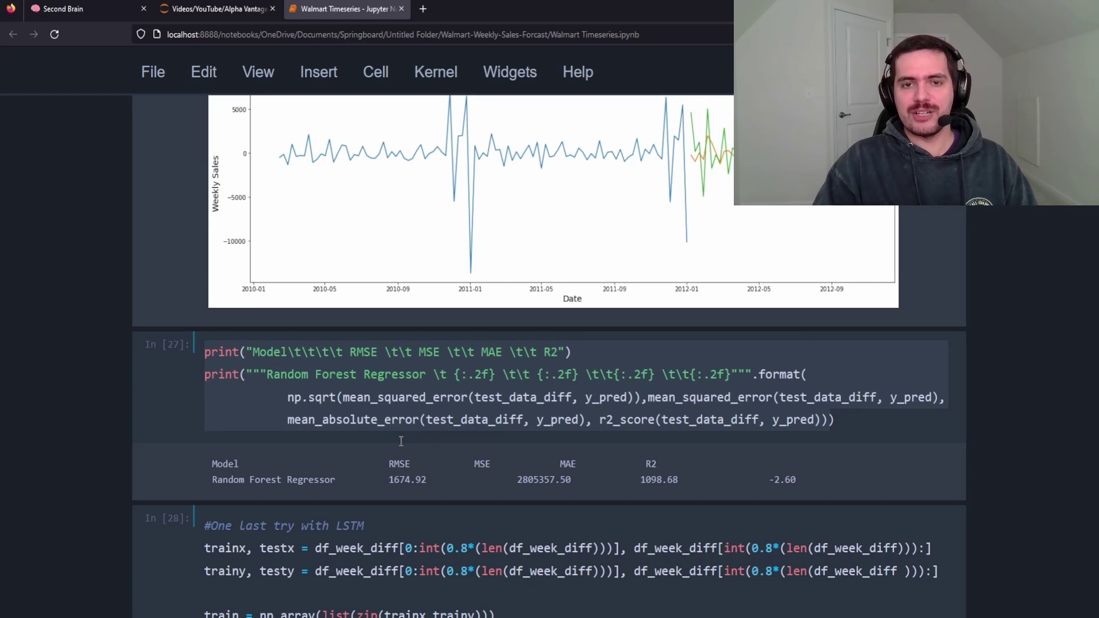
{"action": "scroll", "coordinate": [400, 441], "scroll_direction": "down", "scroll_amount": 3}
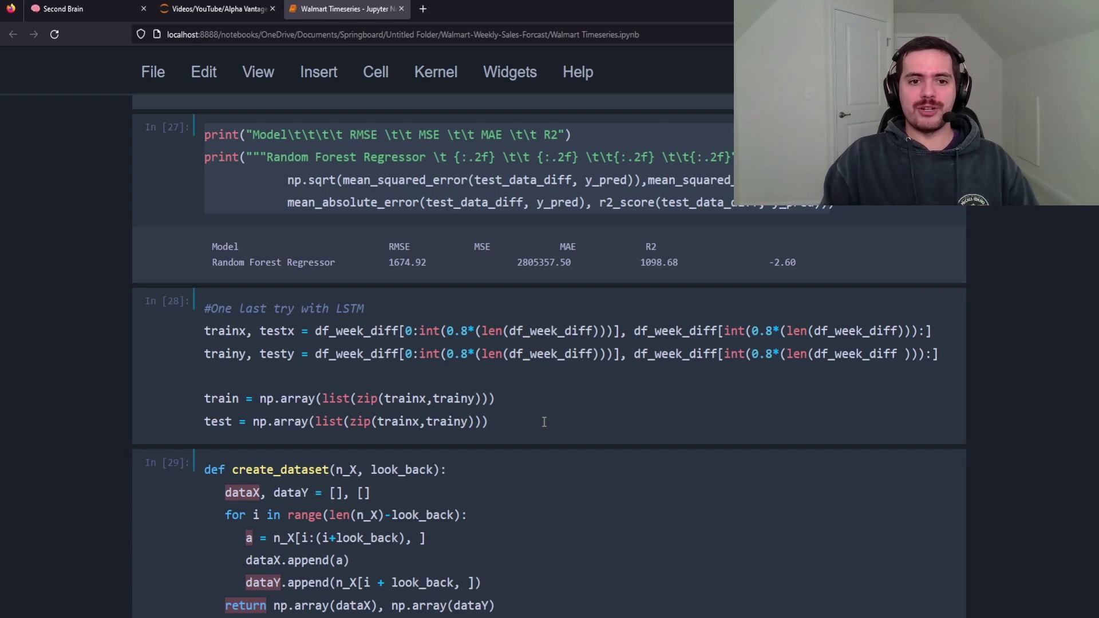
{"action": "scroll", "coordinate": [543, 421], "scroll_direction": "down", "scroll_amount": 2}
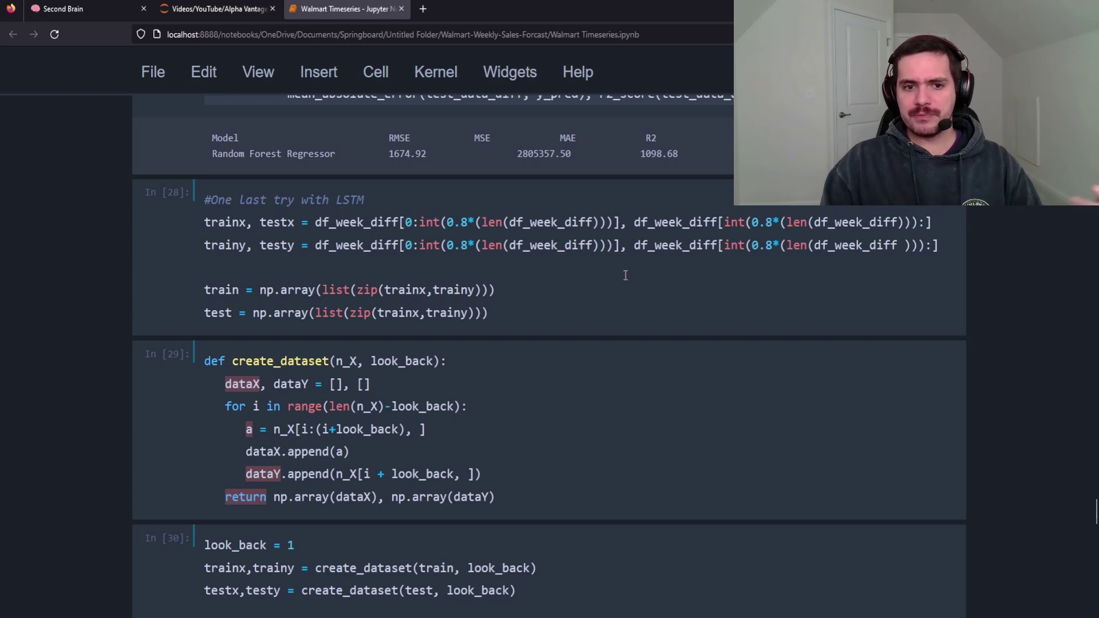
{"action": "scroll", "coordinate": [626, 274], "scroll_direction": "down", "scroll_amount": 2}
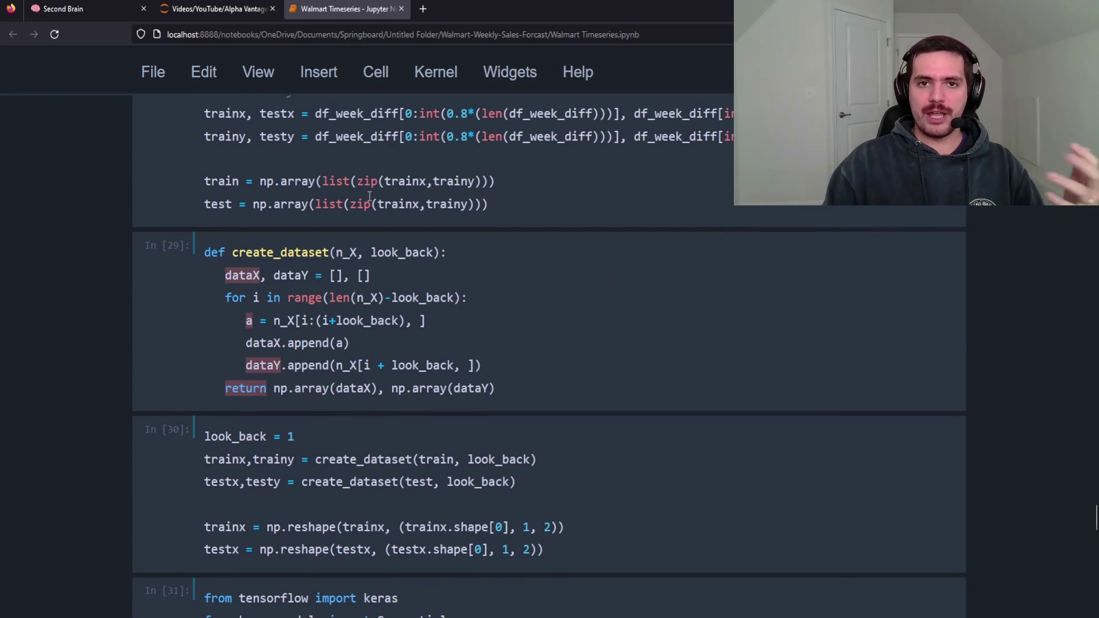
{"action": "scroll", "coordinate": [379, 203], "scroll_direction": "down", "scroll_amount": 2}
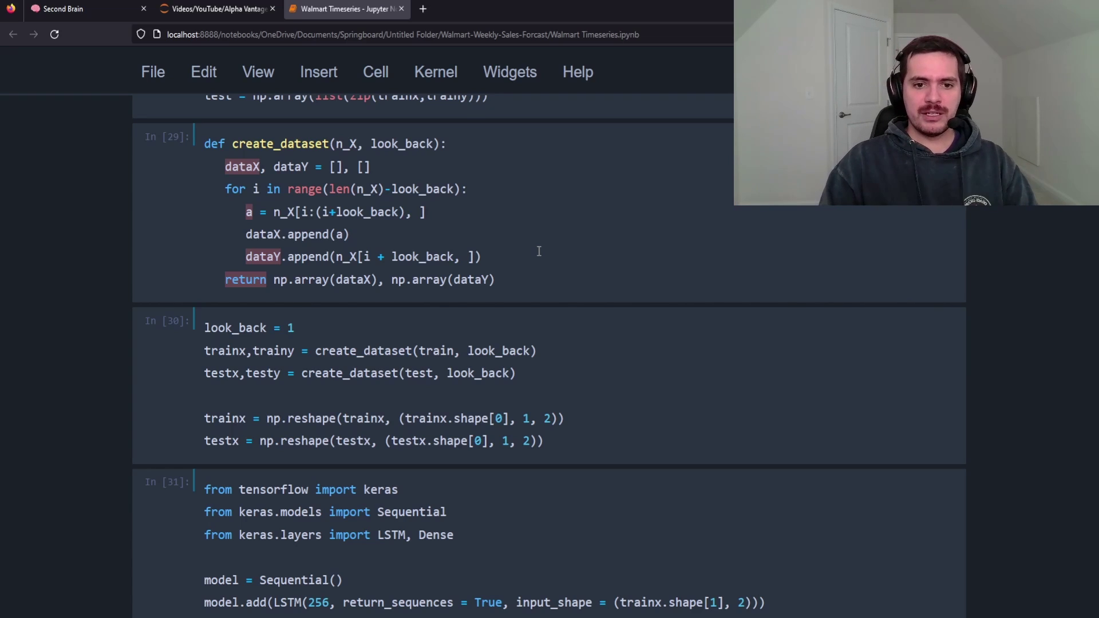
{"action": "scroll", "coordinate": [481, 255], "scroll_direction": "down", "scroll_amount": 3}
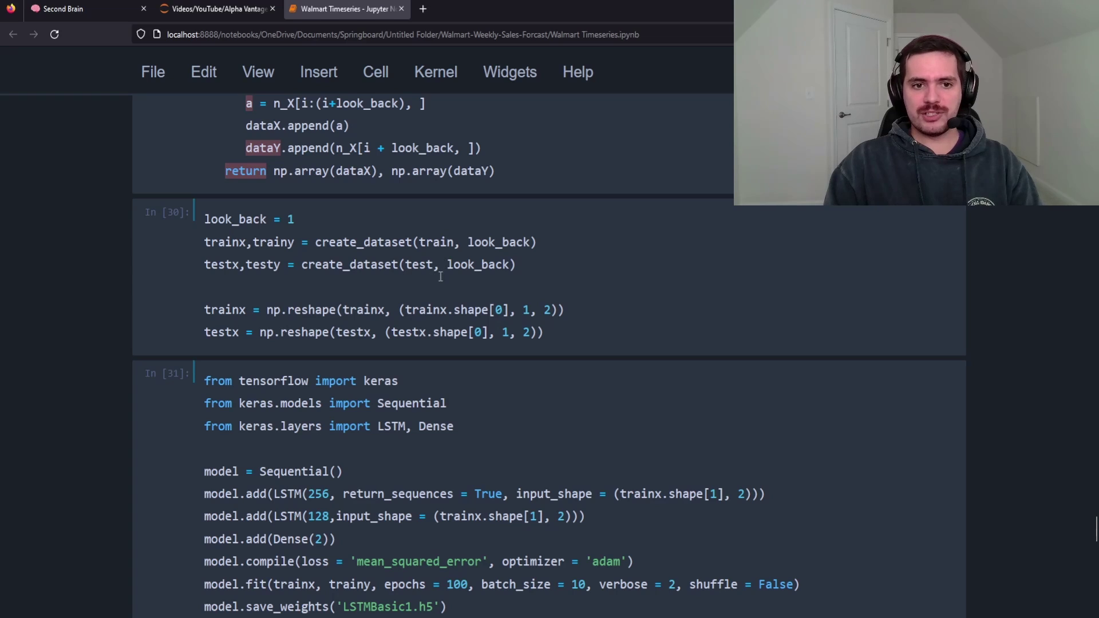
{"action": "scroll", "coordinate": [440, 277], "scroll_direction": "up", "scroll_amount": 3}
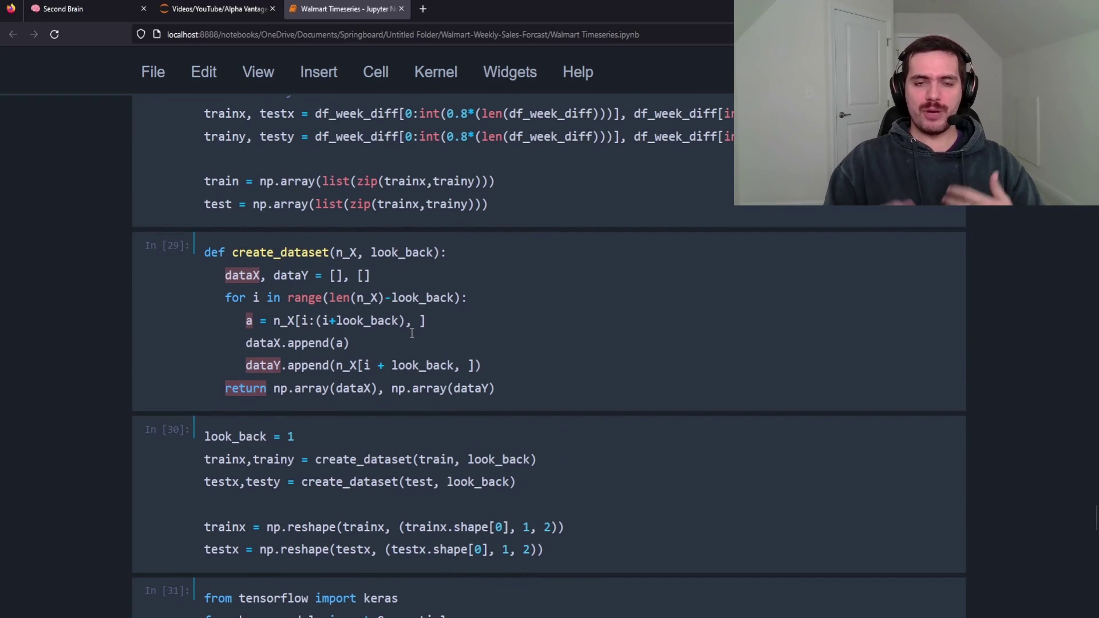
{"action": "scroll", "coordinate": [412, 334], "scroll_direction": "down", "scroll_amount": 3}
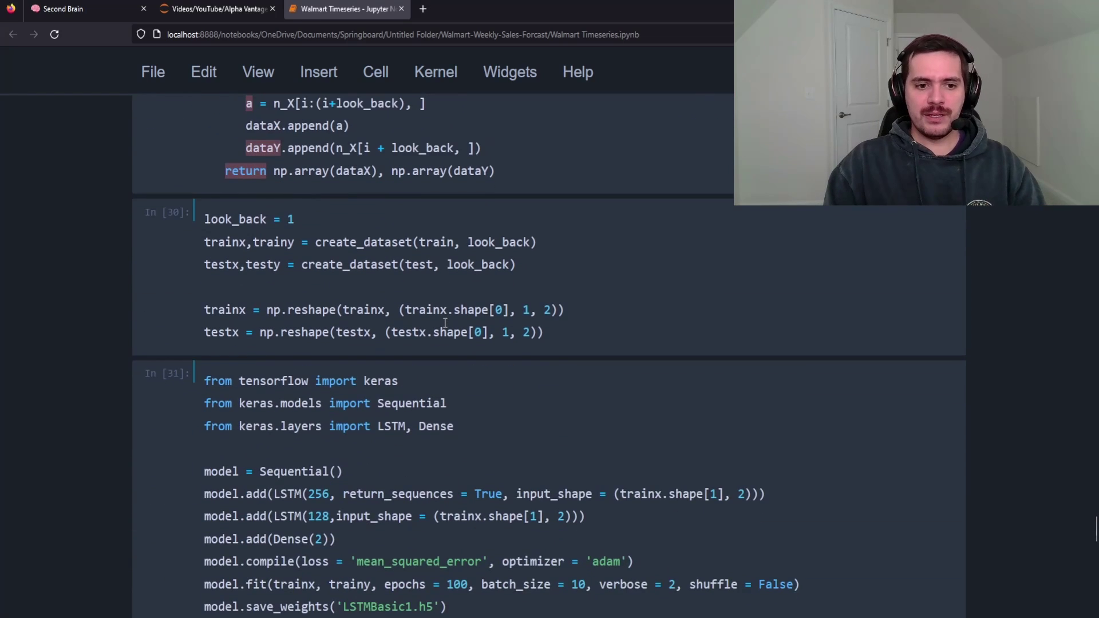
{"action": "scroll", "coordinate": [446, 323], "scroll_direction": "down", "scroll_amount": 2}
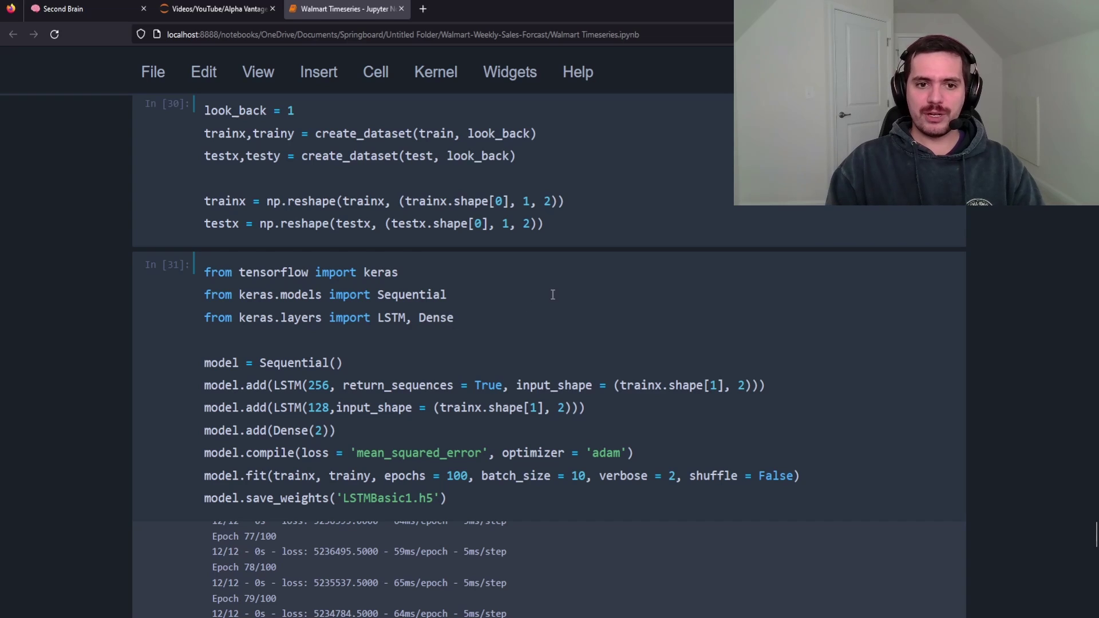
{"action": "scroll", "coordinate": [552, 295], "scroll_direction": "down", "scroll_amount": 2}
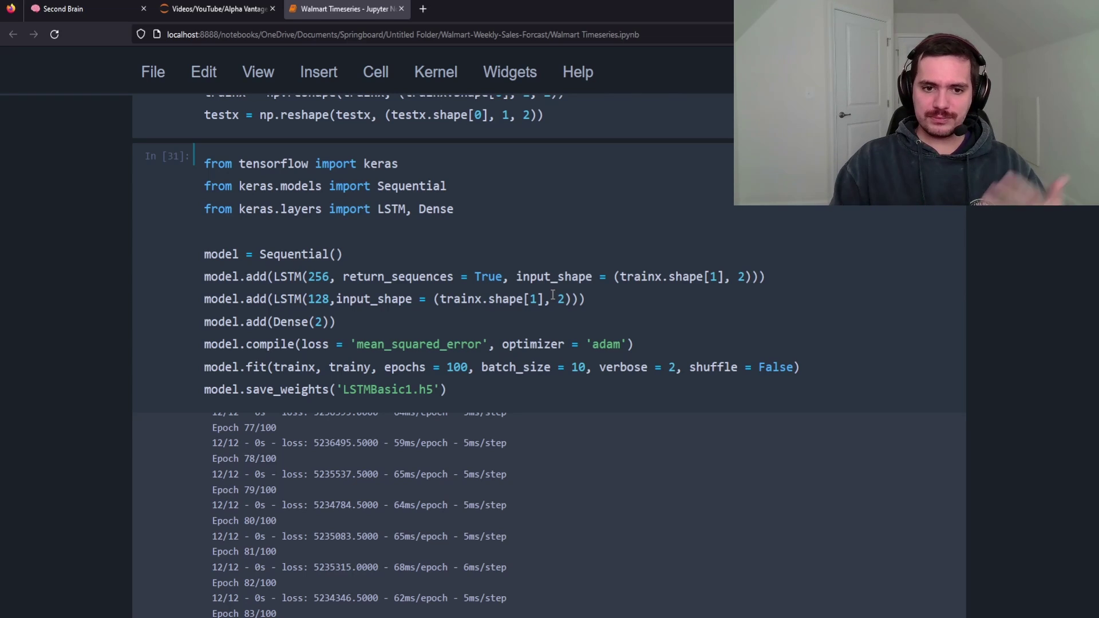
{"action": "left_click_drag", "start_coordinate": [207, 277], "coordinate": [464, 386]}
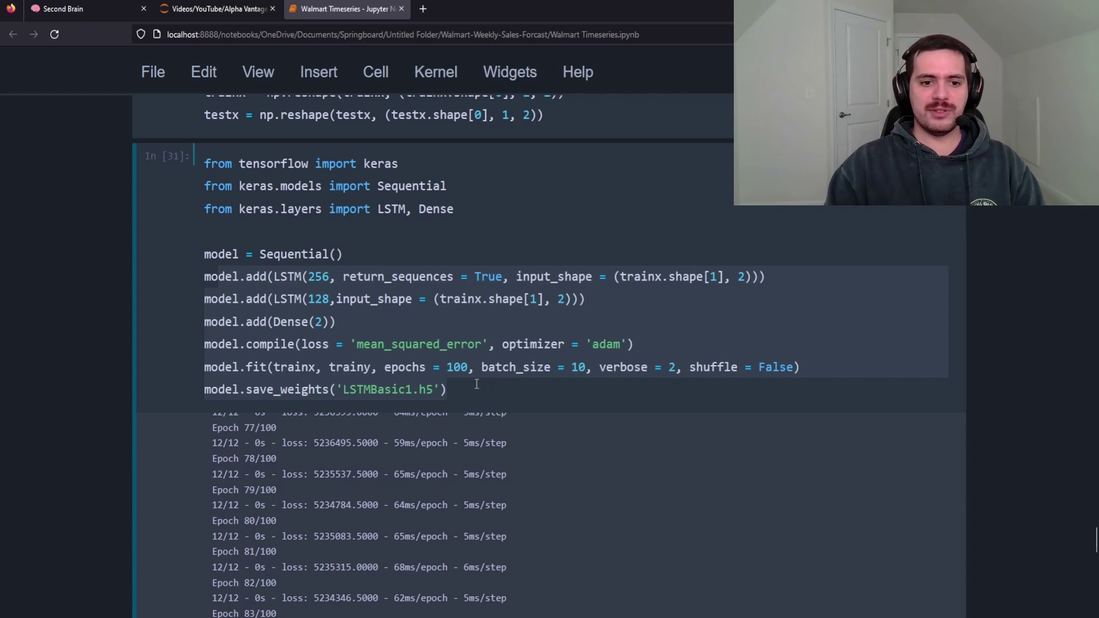
{"action": "scroll", "coordinate": [477, 383], "scroll_direction": "down", "scroll_amount": 2}
{"action": "scroll", "coordinate": [524, 450], "scroll_direction": "down", "scroll_amount": 3}
{"action": "scroll", "coordinate": [255, 336], "scroll_direction": "down", "scroll_amount": 4}
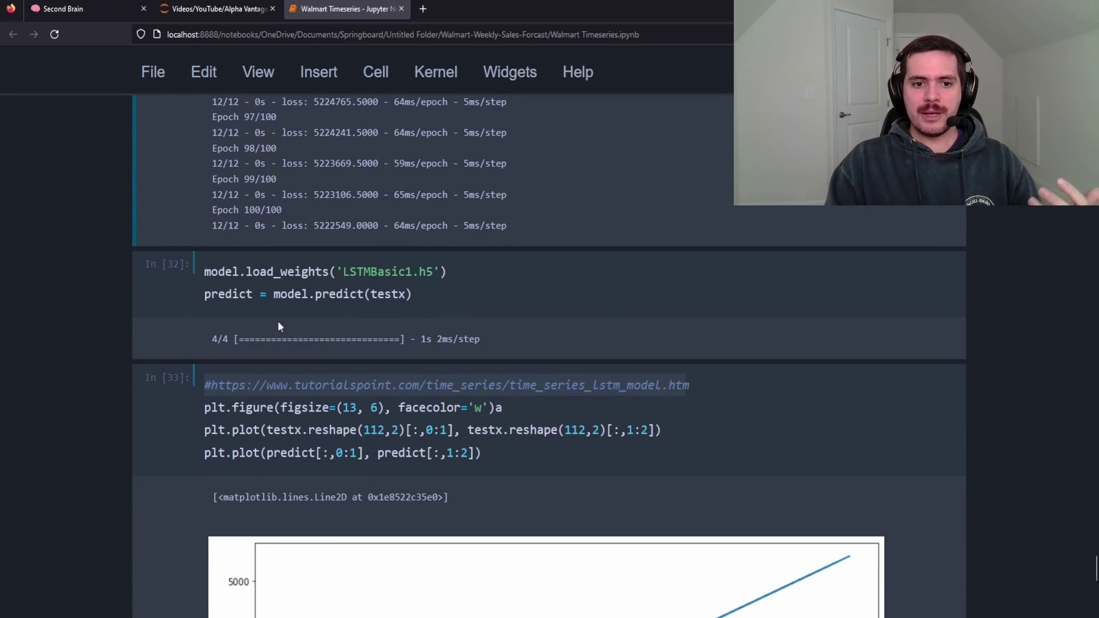
{"action": "scroll", "coordinate": [124, 329], "scroll_direction": "down", "scroll_amount": 2}
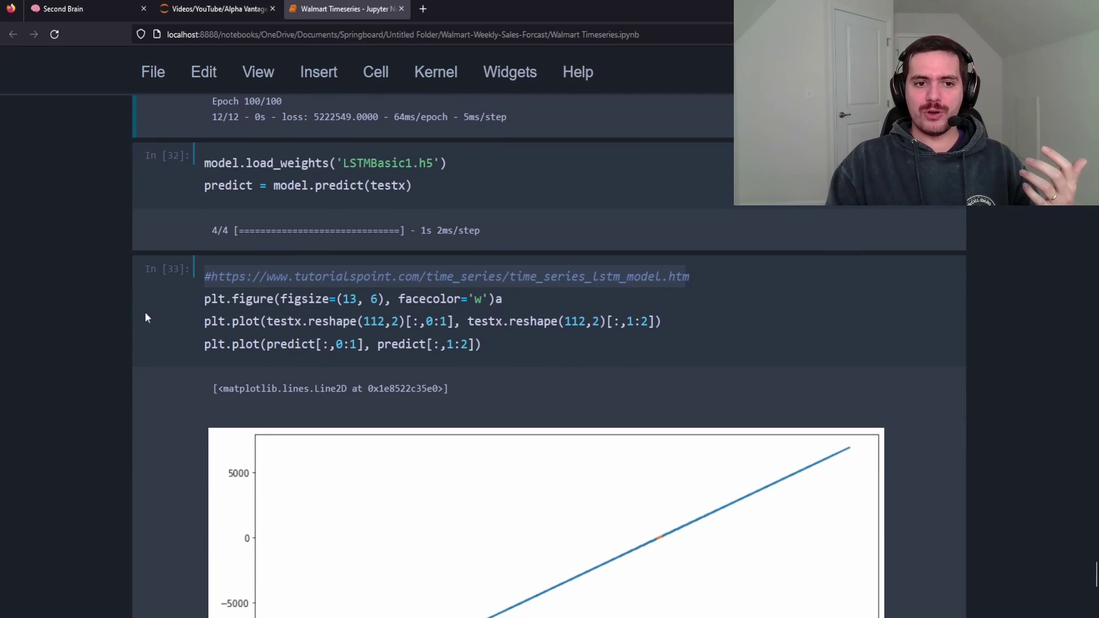
{"action": "scroll", "coordinate": [241, 299], "scroll_direction": "down", "scroll_amount": 2}
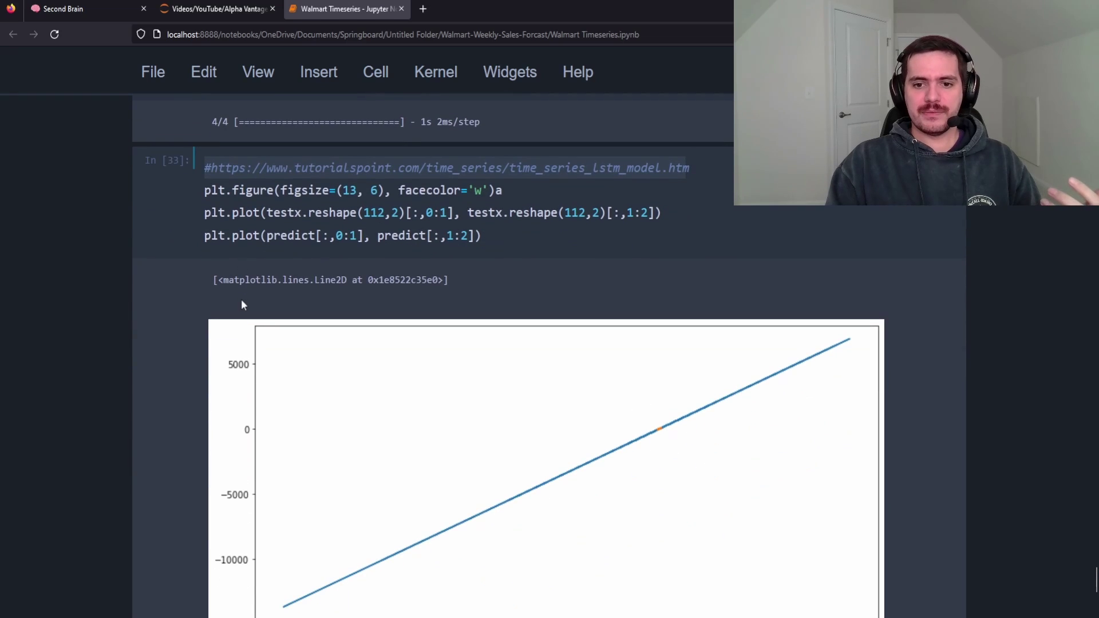
{"action": "scroll", "coordinate": [242, 299], "scroll_direction": "down", "scroll_amount": 2}
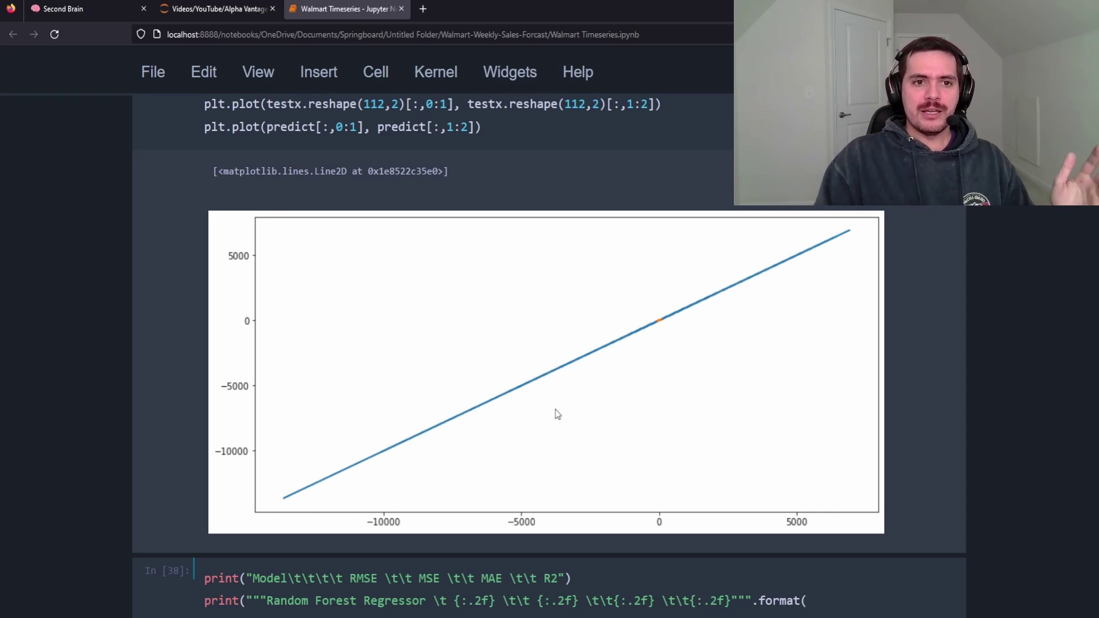
{"action": "scroll", "coordinate": [556, 414], "scroll_direction": "up", "scroll_amount": 3}
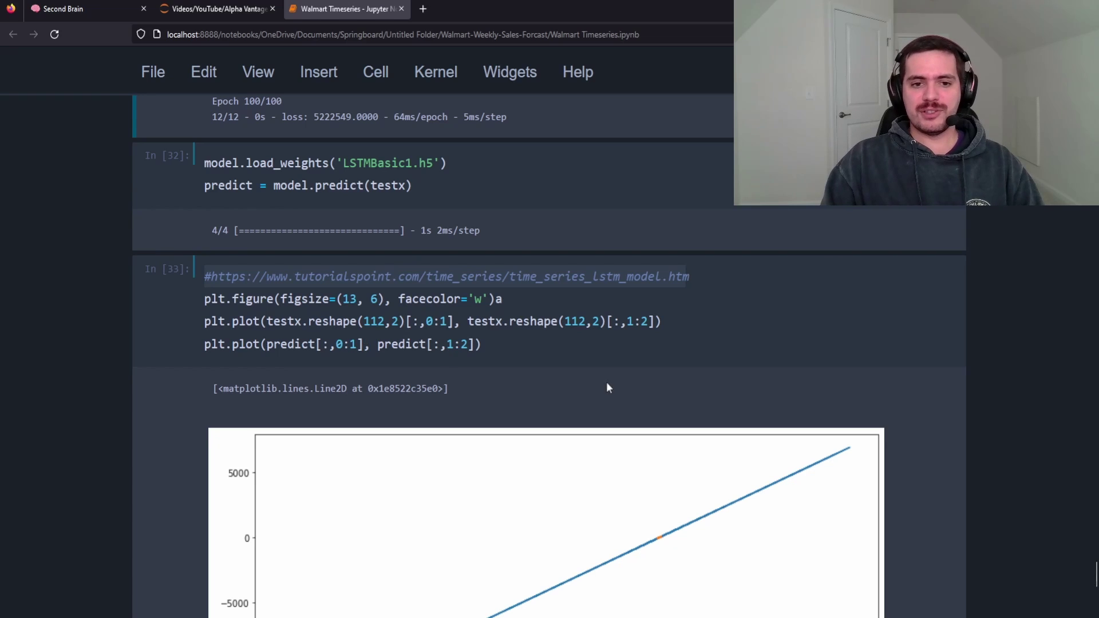
{"action": "scroll", "coordinate": [606, 388], "scroll_direction": "down", "scroll_amount": 2}
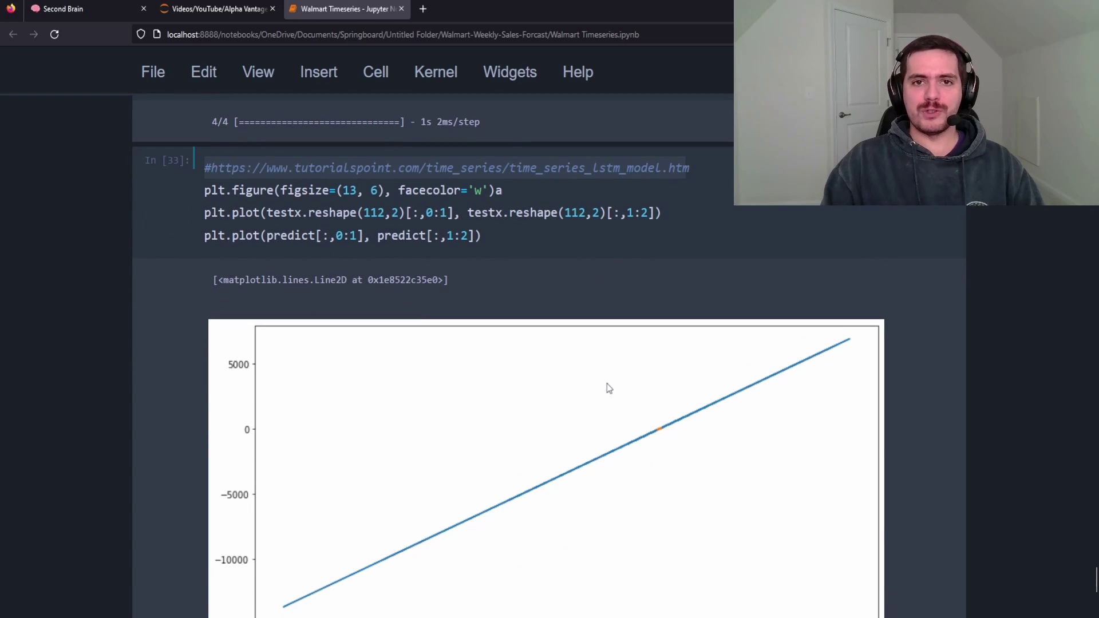
{"action": "scroll", "coordinate": [607, 388], "scroll_direction": "down", "scroll_amount": 6}
{"action": "scroll", "coordinate": [607, 383], "scroll_direction": "down", "scroll_amount": 1}
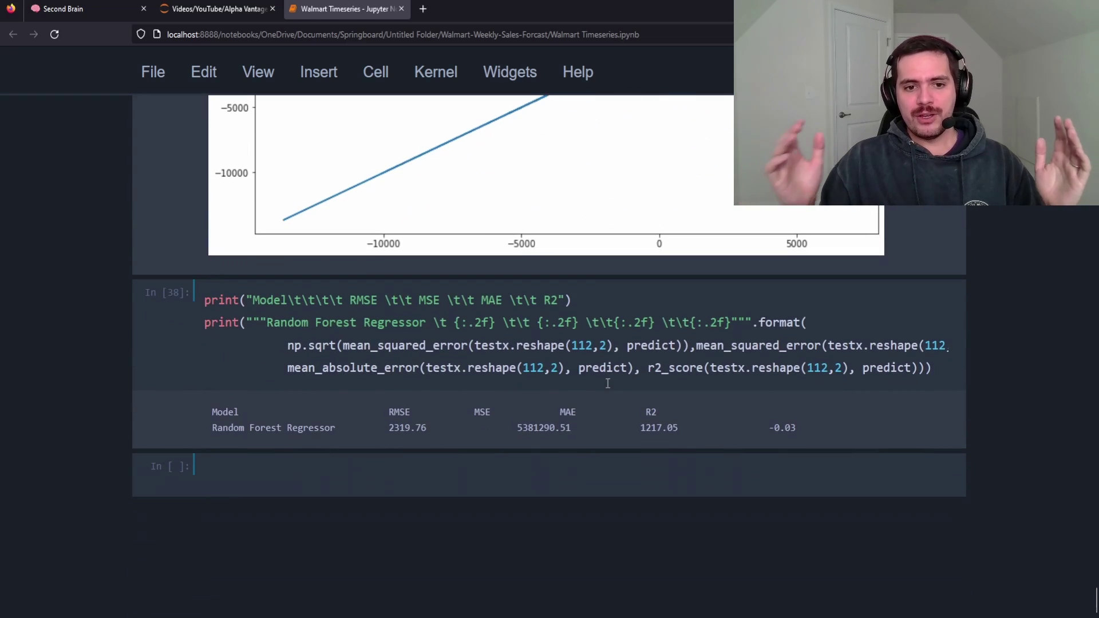